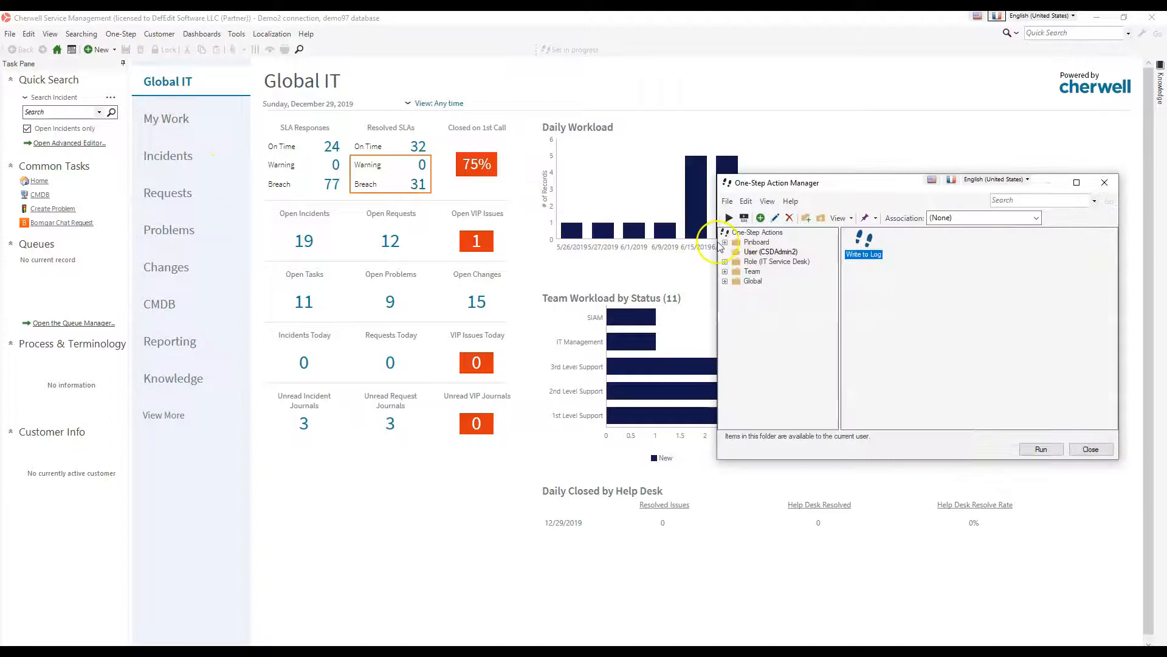
# Open the Write to Log One-Step for editing, view its Write to log action's available log levels, and close without changes
pyautogui.click(775, 218)
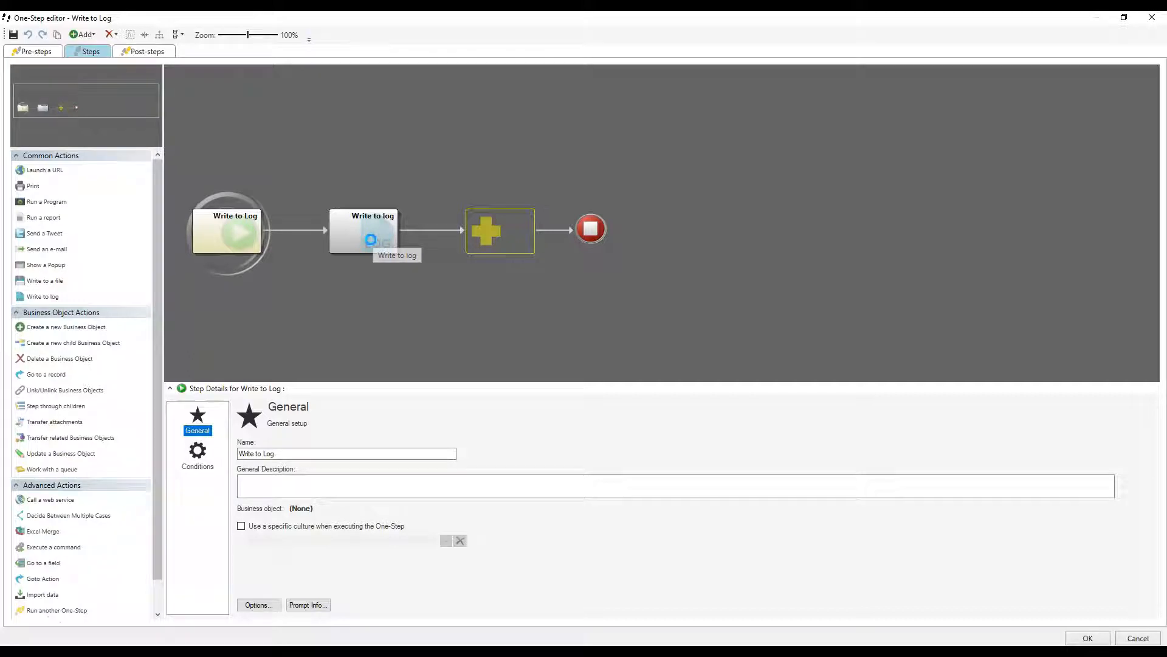
pyautogui.click(371, 240)
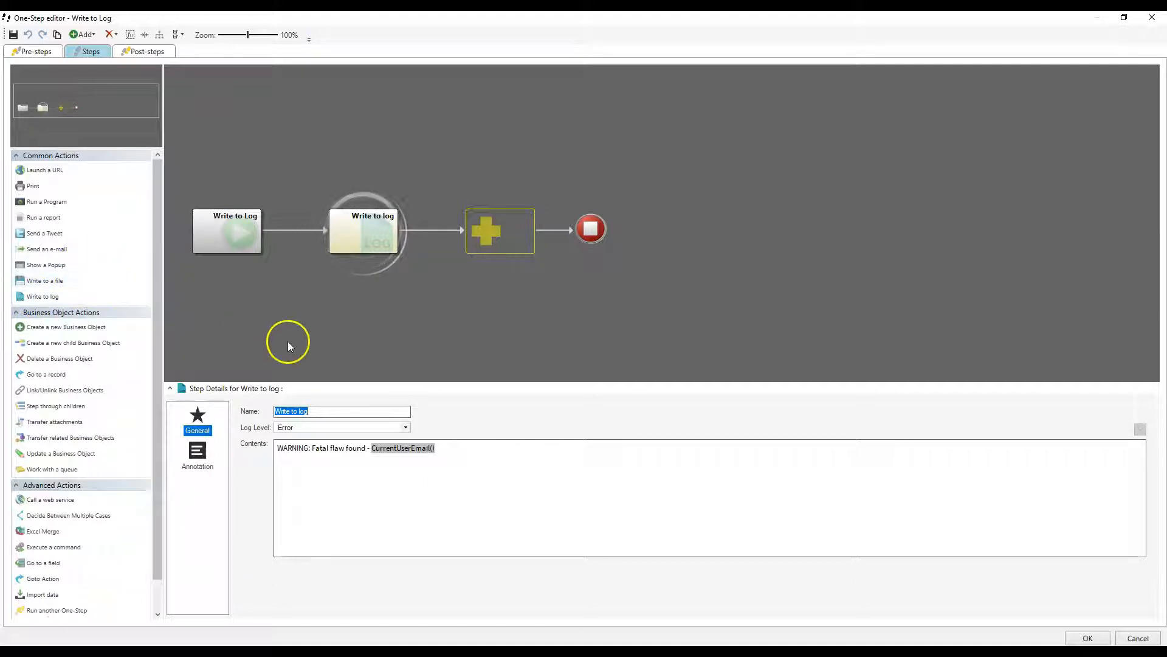
pyautogui.click(356, 427)
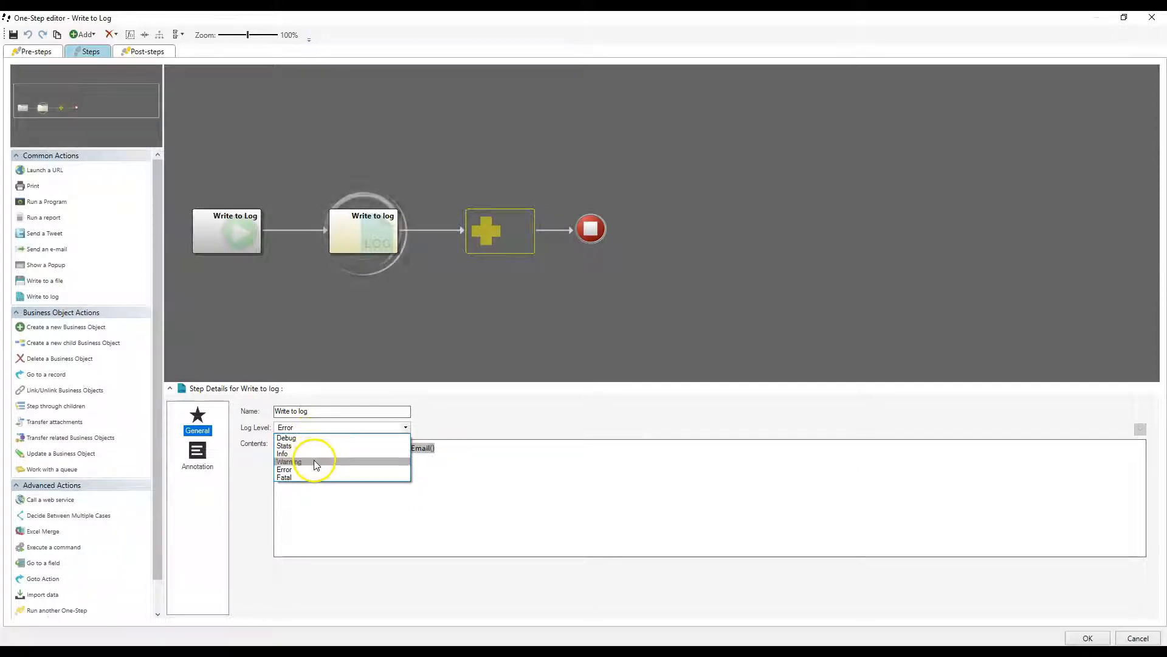
pyautogui.click(749, 413)
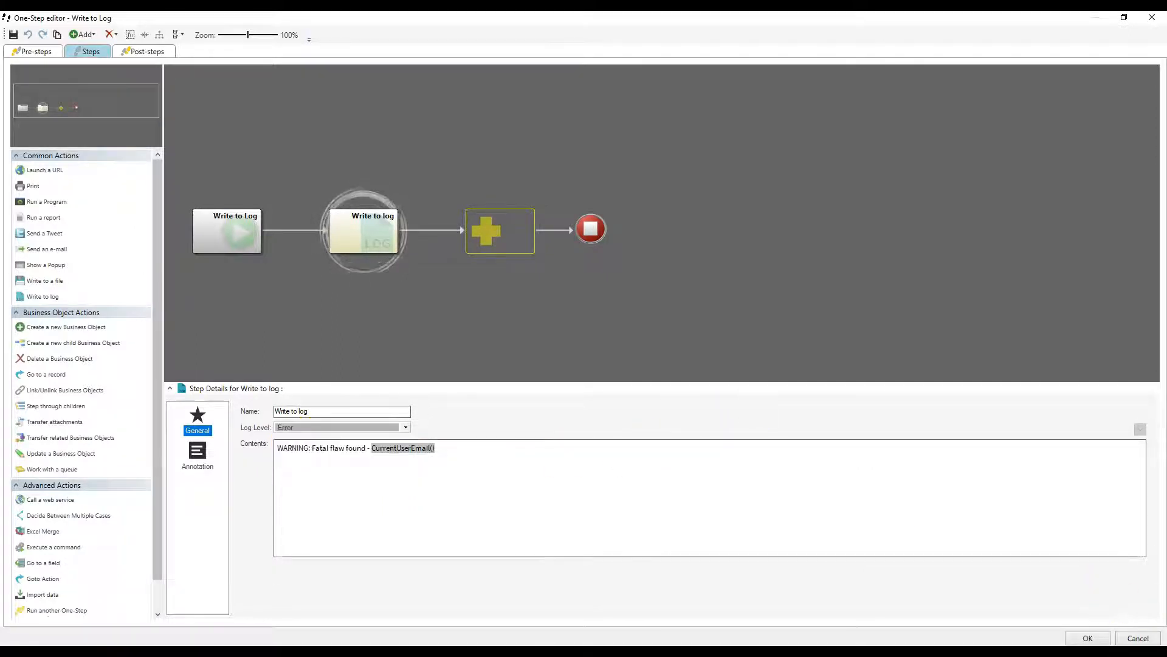
pyautogui.click(1138, 638)
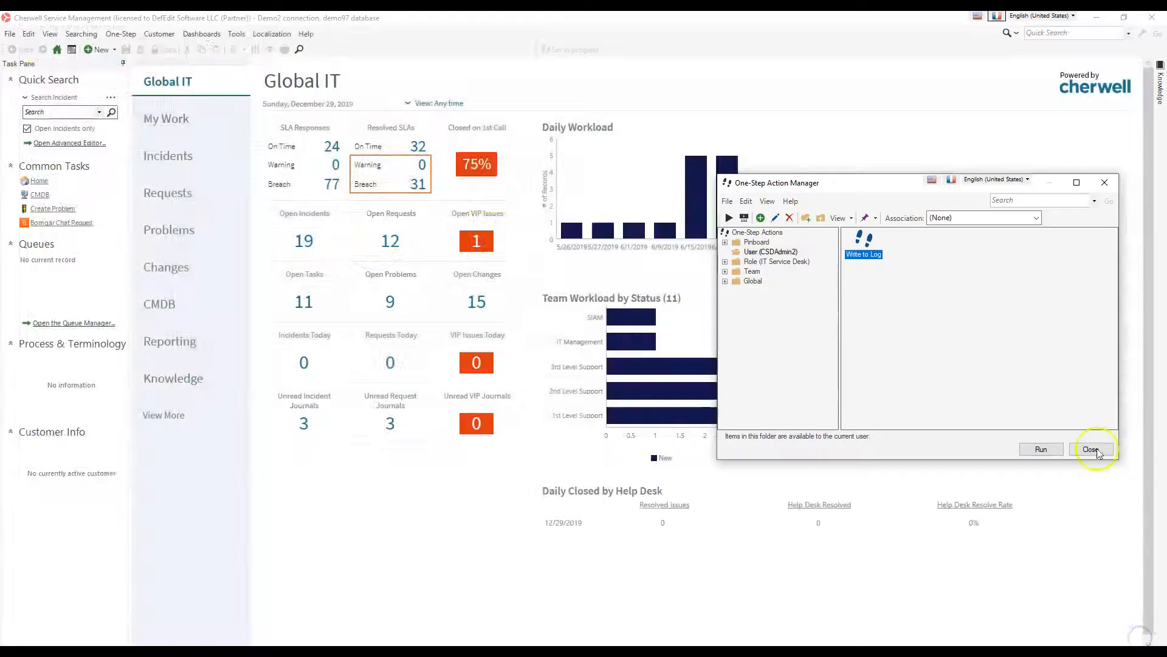
pyautogui.click(1092, 450)
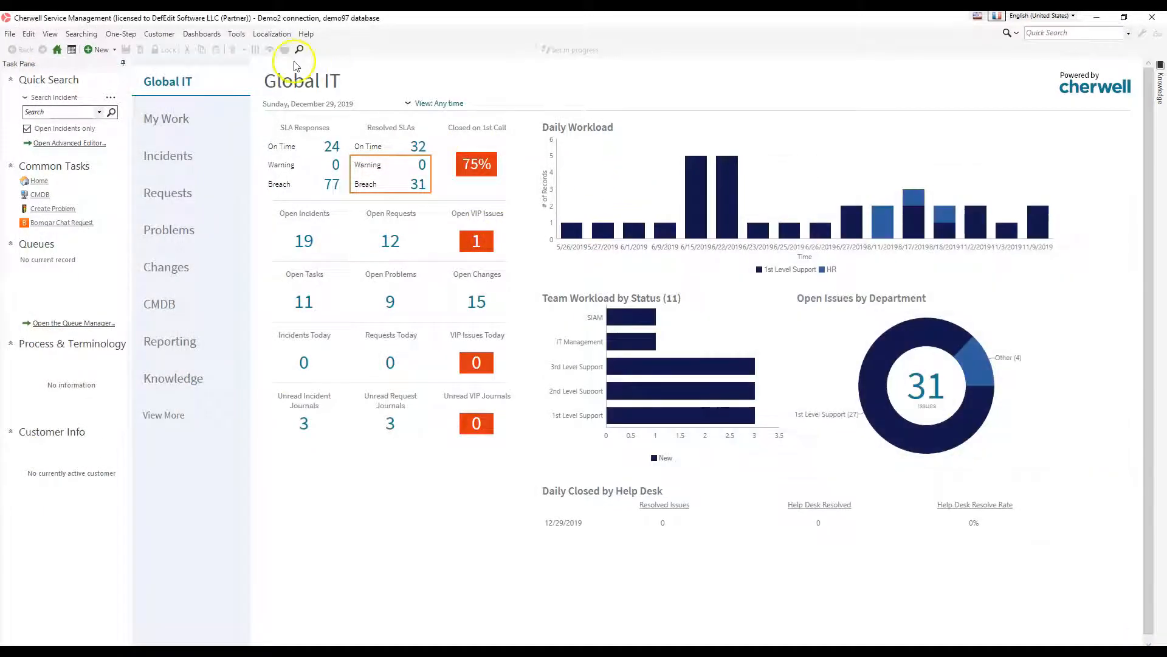
# Examine the log levels offered for event log, file and Splunk logging in the application's Logging Options, leaving without changes
pyautogui.click(231, 36)
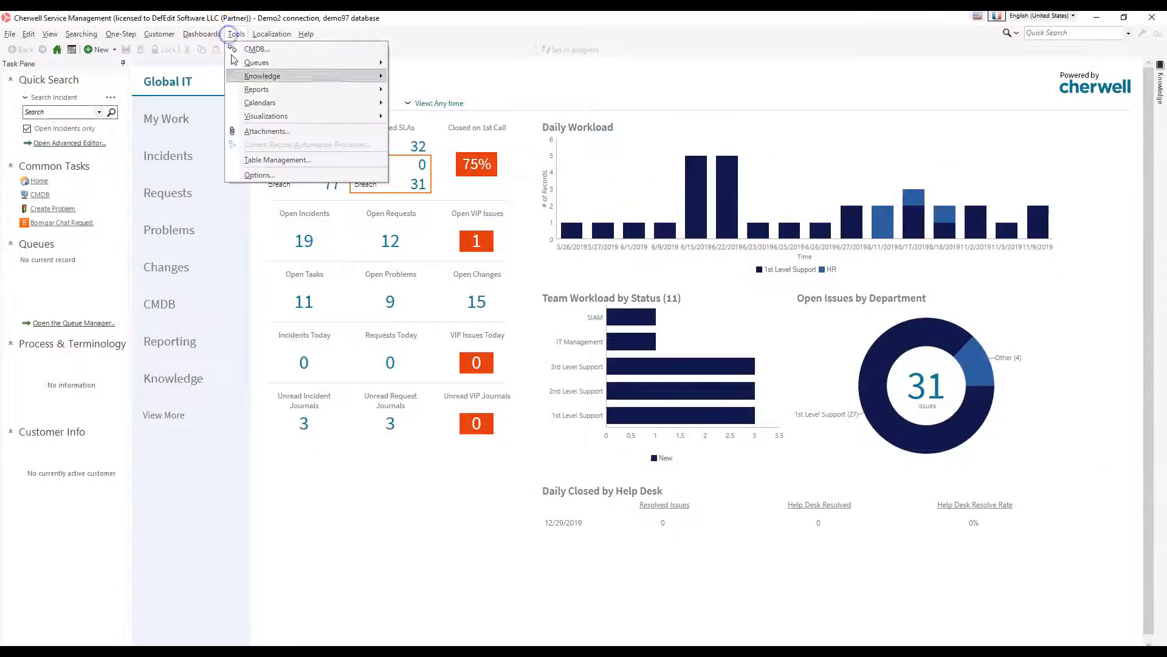
pyautogui.click(258, 175)
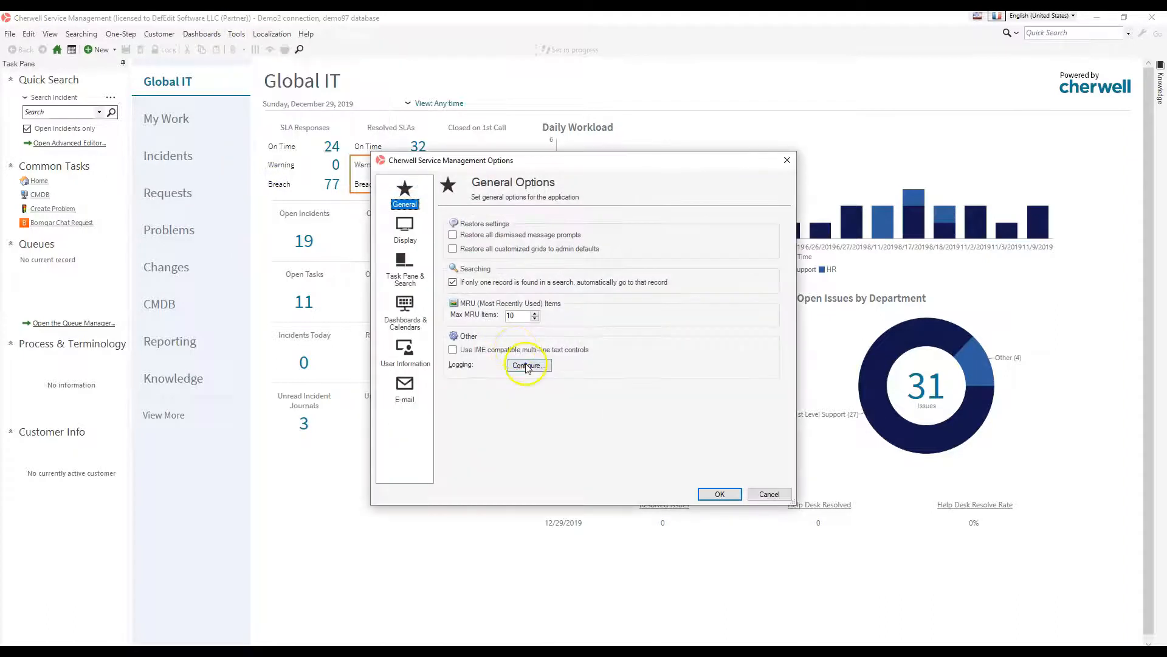
pyautogui.click(527, 365)
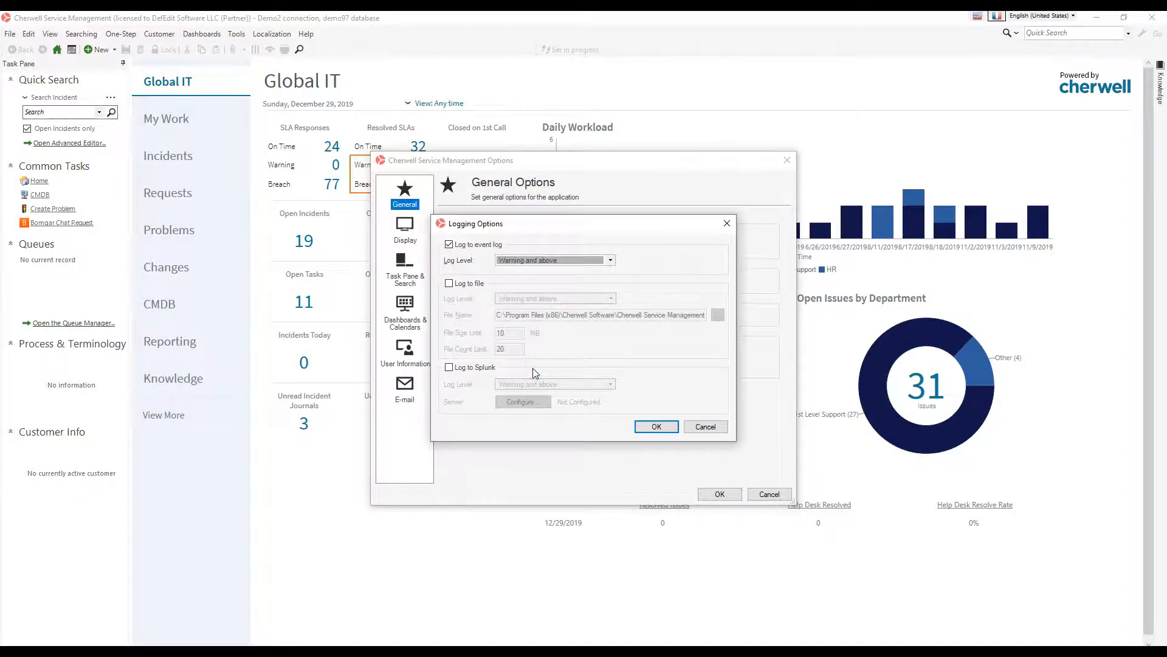
pyautogui.moveTo(541, 224); pyautogui.dragTo(778, 188)
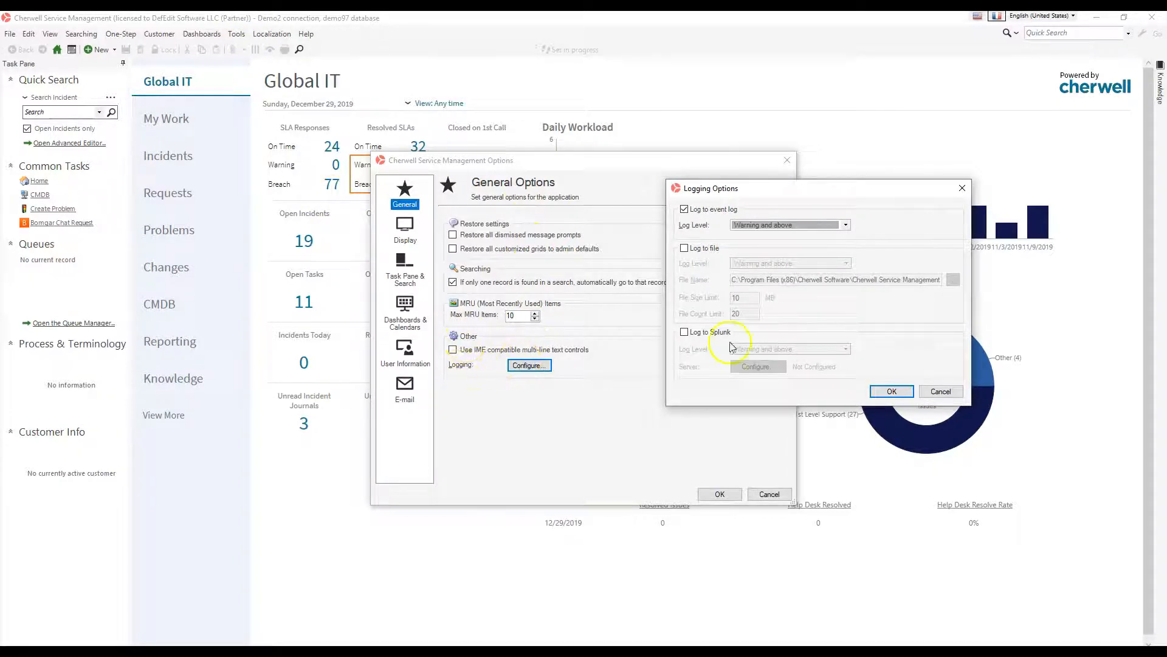
pyautogui.moveTo(765, 196); pyautogui.dragTo(764, 96)
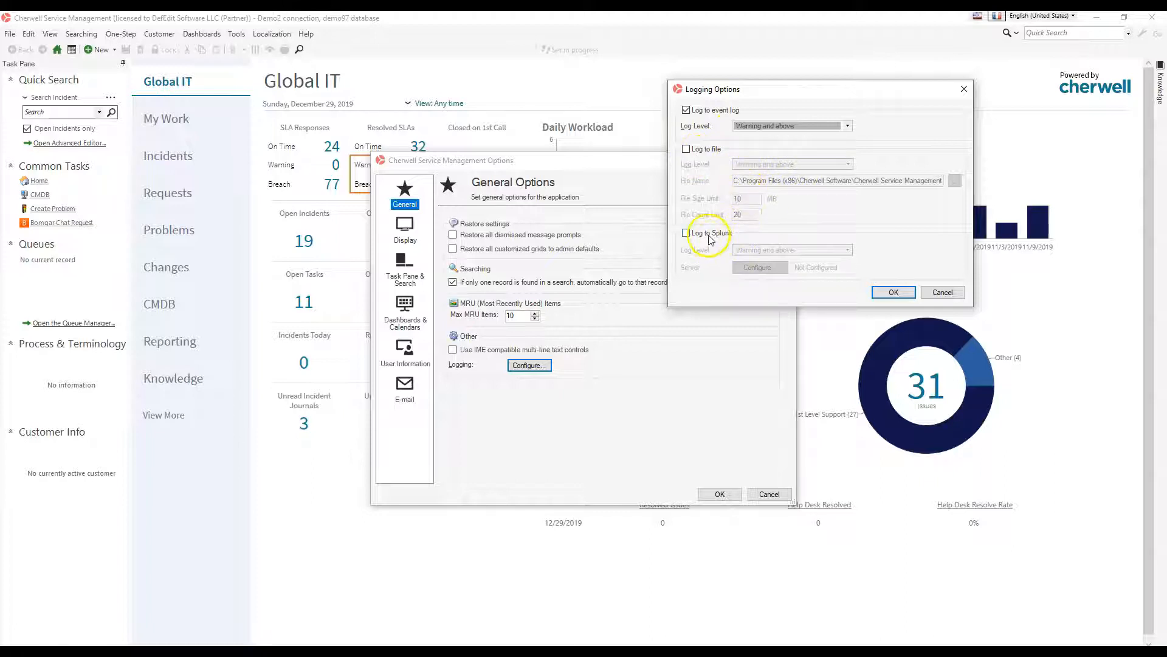
pyautogui.click(772, 128)
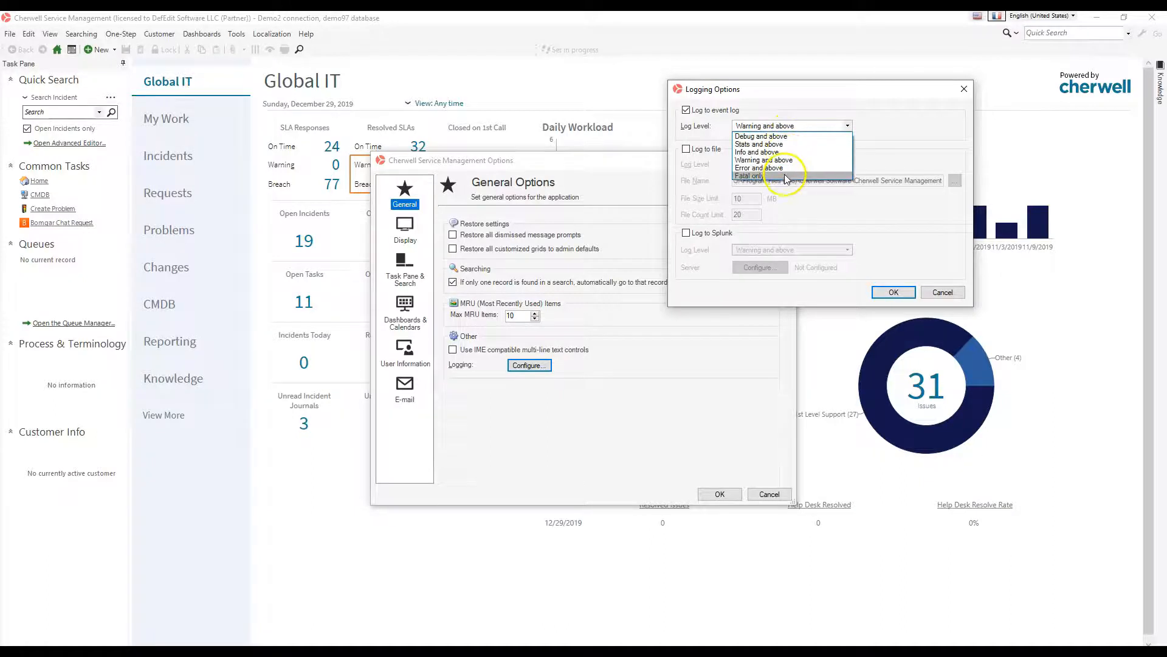
pyautogui.click(849, 125)
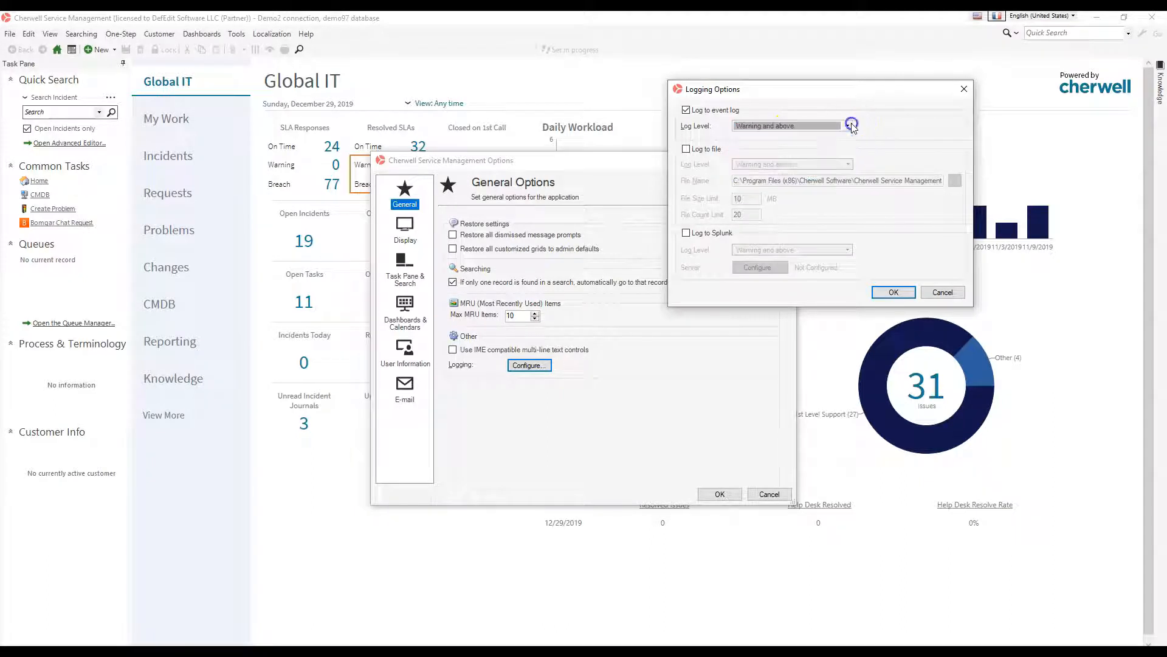
pyautogui.click(941, 293)
pyautogui.click(769, 493)
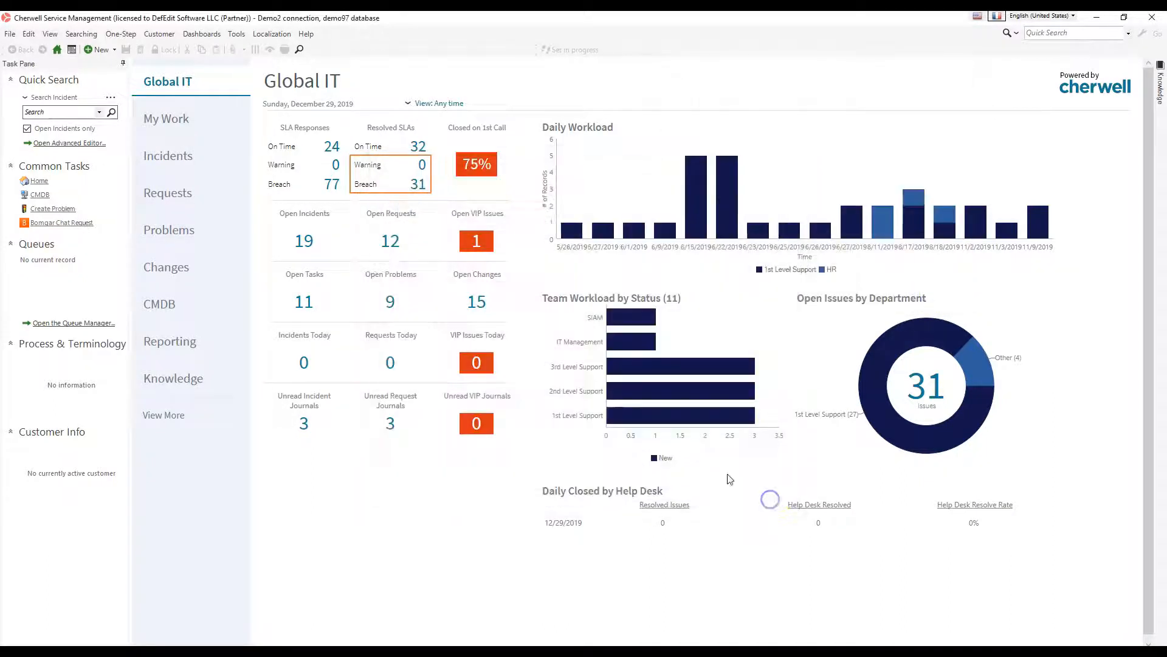
# Open the Write to Log One-Step for editing from the One-Step Action Manager and select its Write to log action
pyautogui.click(120, 33)
pyautogui.click(128, 50)
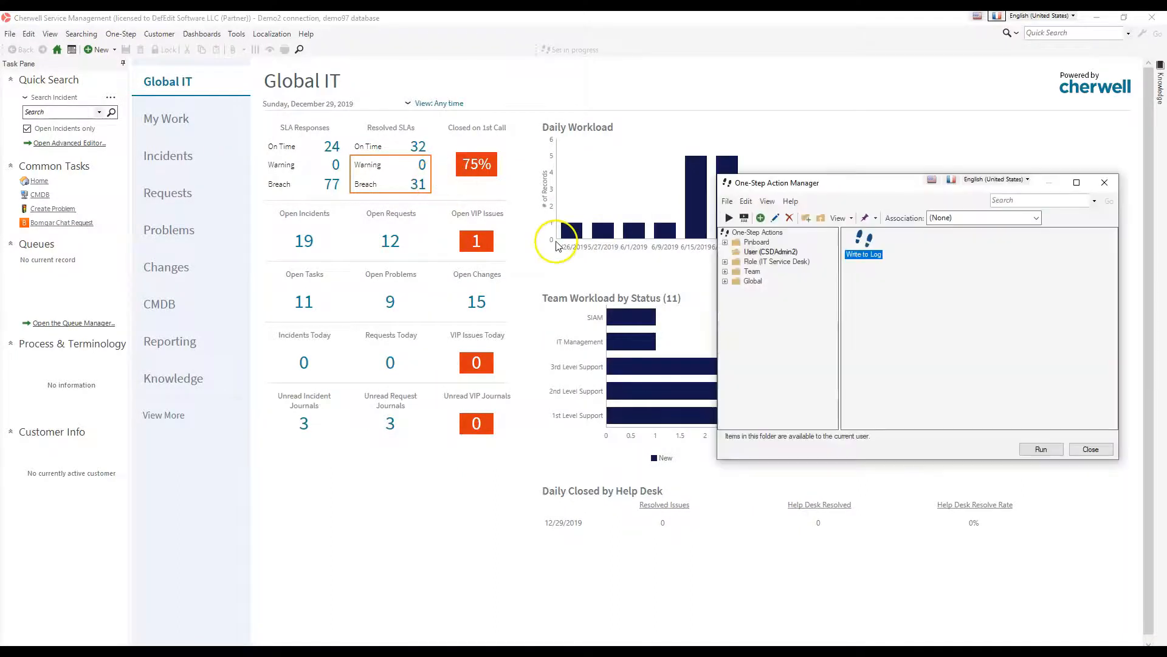
pyautogui.click(775, 218)
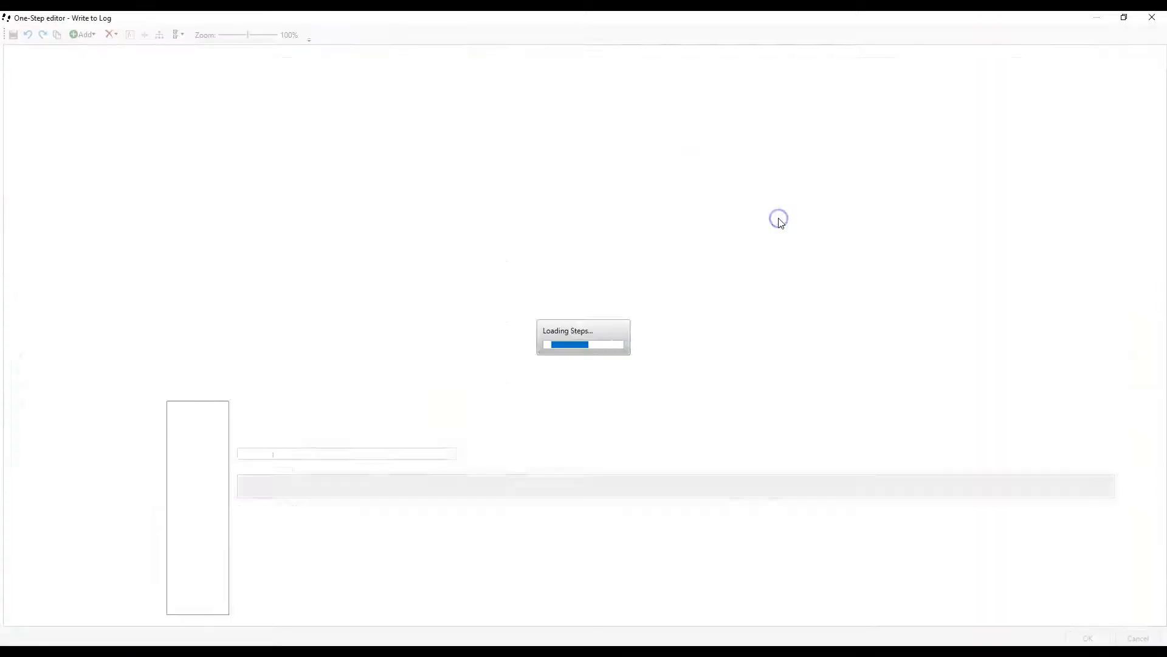
pyautogui.click(369, 230)
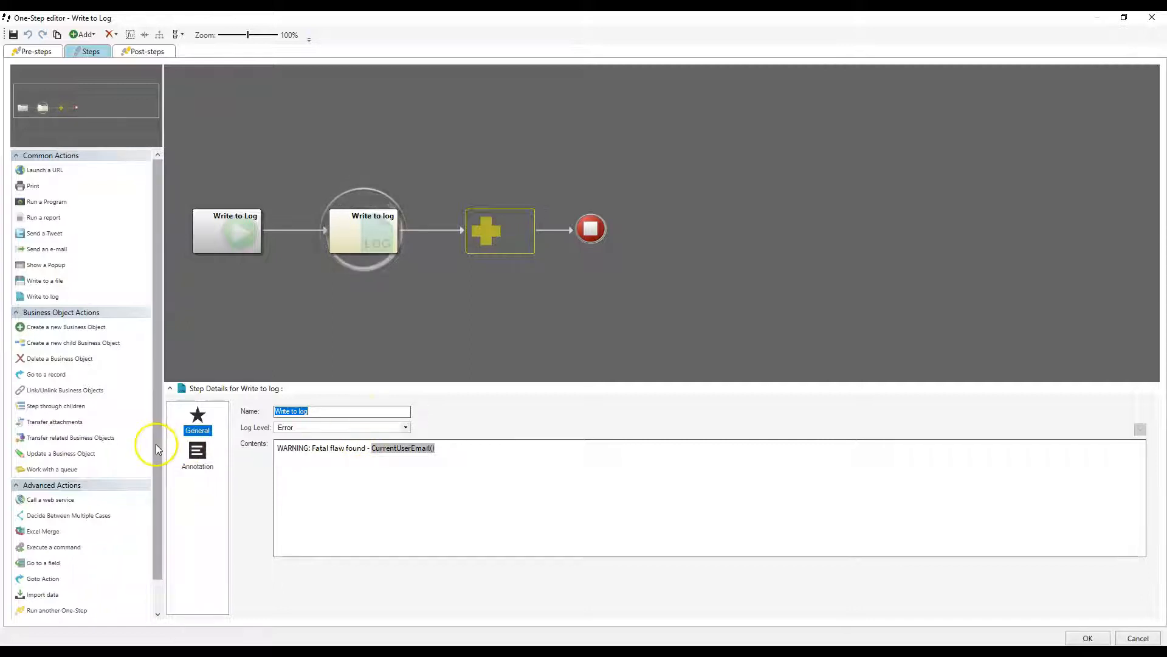
# Add a Create a new child Business Object action after the Write to log action in the One-Step flow
pyautogui.moveTo(156, 448); pyautogui.dragTo(163, 495)
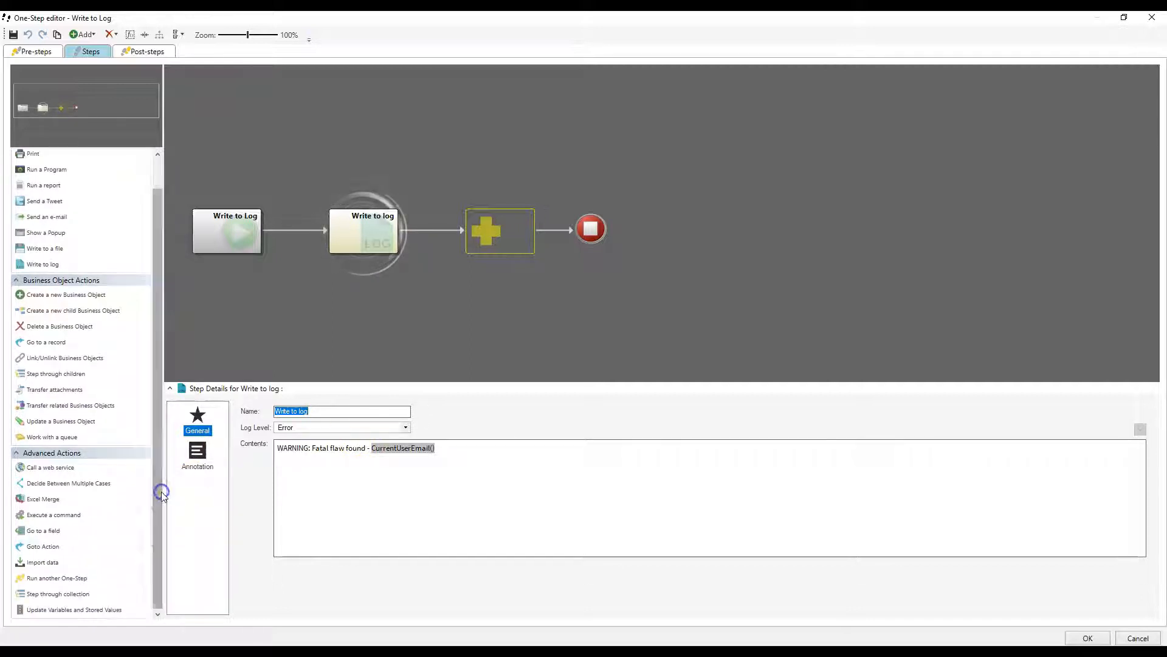
pyautogui.click(114, 299)
pyautogui.moveTo(114, 300)
pyautogui.mouseDown()
pyautogui.moveTo(420, 243)
pyautogui.moveTo(44, 284)
pyautogui.moveTo(97, 305)
pyautogui.moveTo(490, 217)
pyautogui.mouseUp()
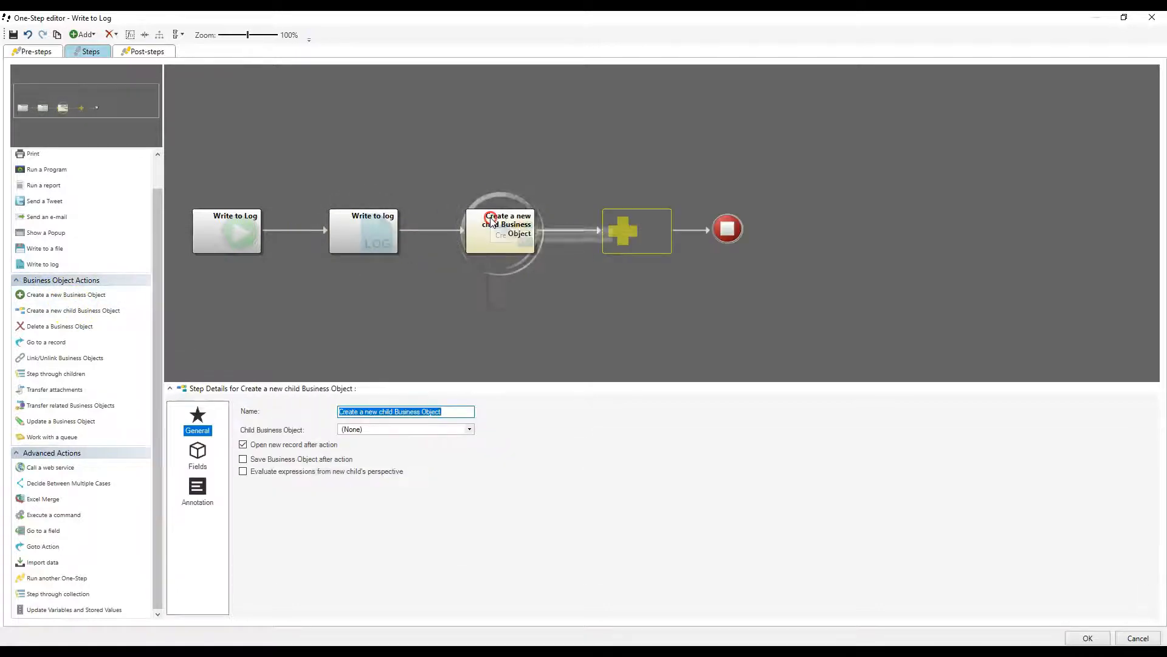
# View the condition settings of the Create a new child Business Object action without setting one, and delete that action
pyautogui.rightClick(491, 220)
pyautogui.click(521, 260)
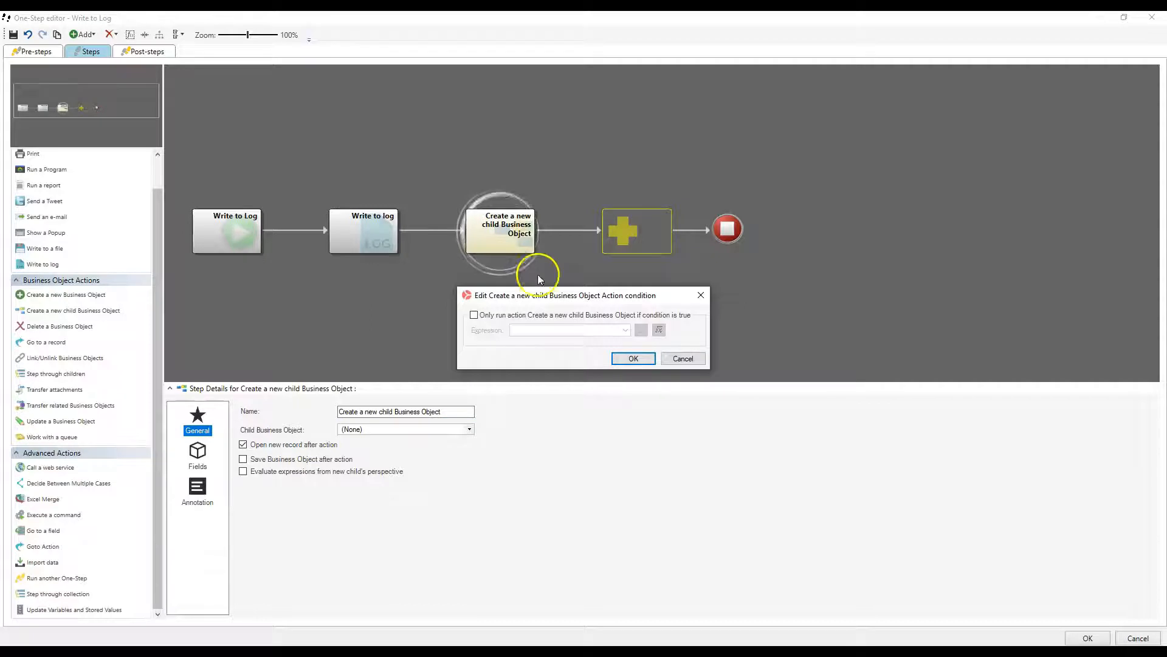
pyautogui.moveTo(565, 298); pyautogui.dragTo(649, 139)
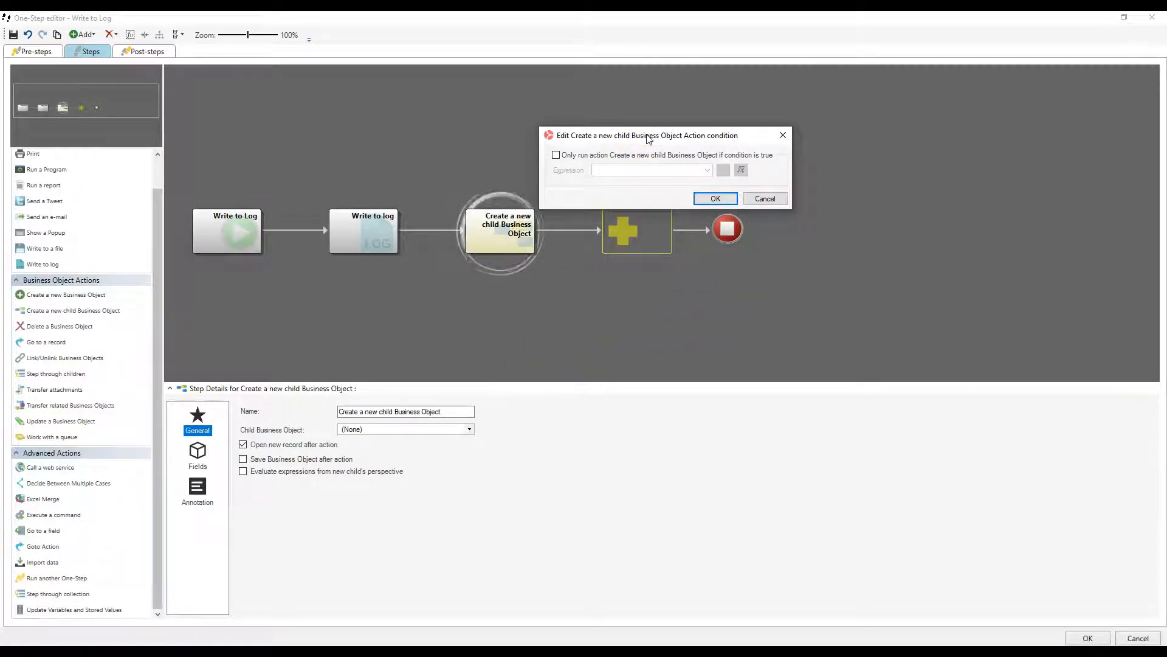
pyautogui.moveTo(649, 139); pyautogui.dragTo(526, 120)
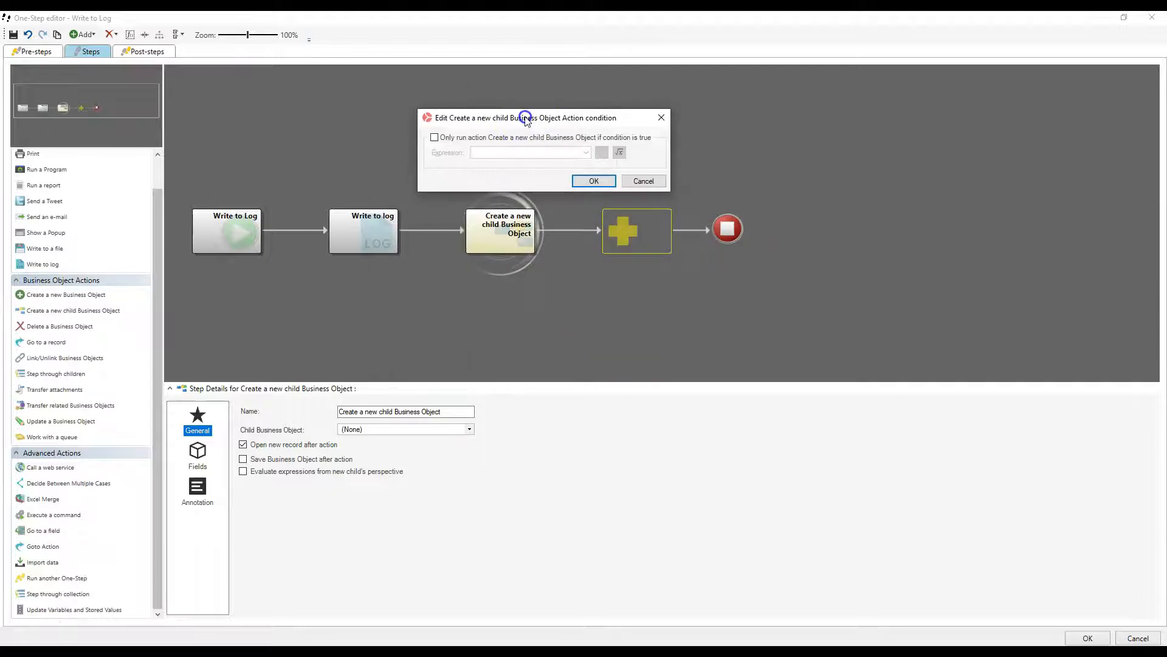
pyautogui.click(634, 182)
pyautogui.rightClick(494, 250)
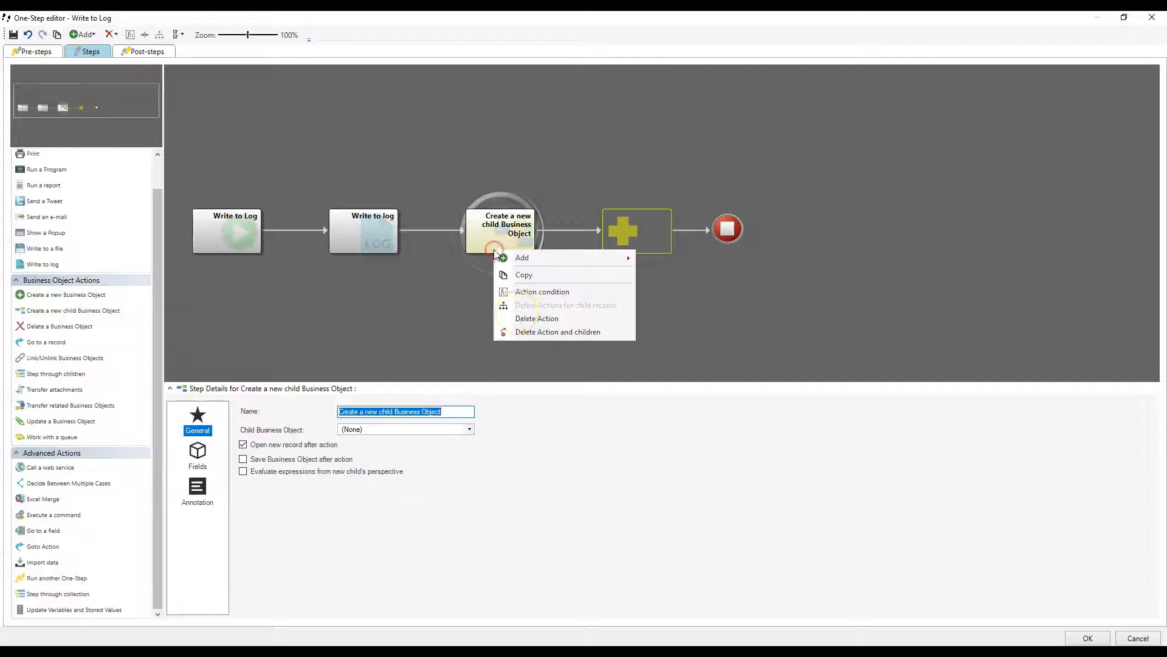
pyautogui.click(528, 318)
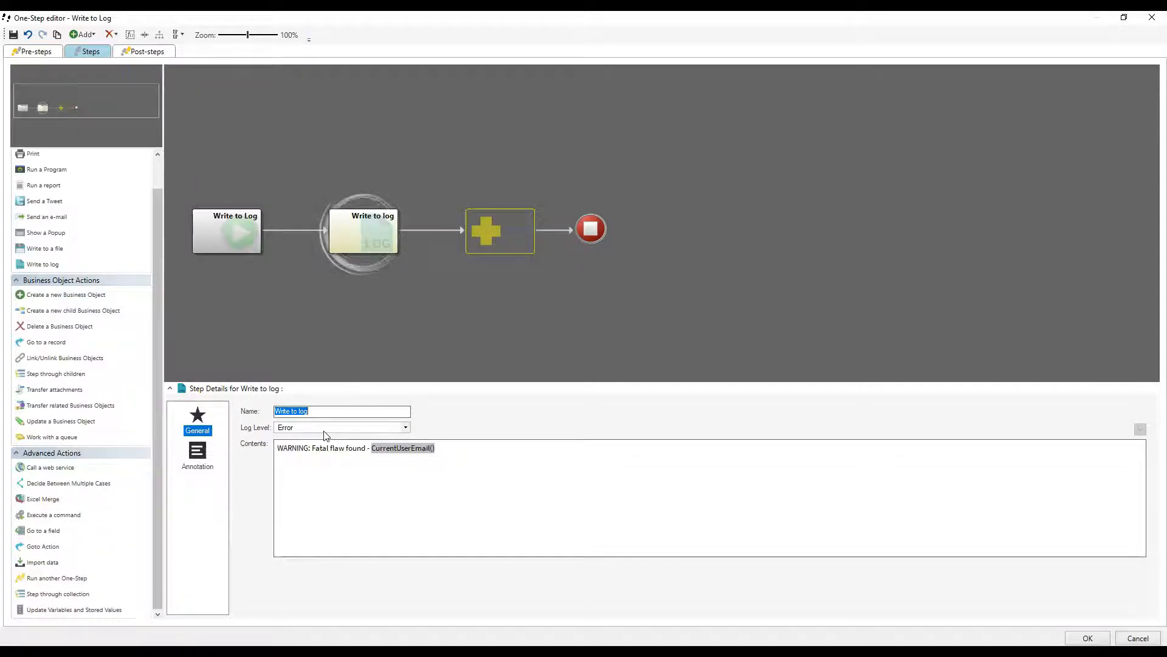
# Try running the Write to log action only on a custom expression condition, browse stored values for it, and discard the condition
pyautogui.rightClick(346, 236)
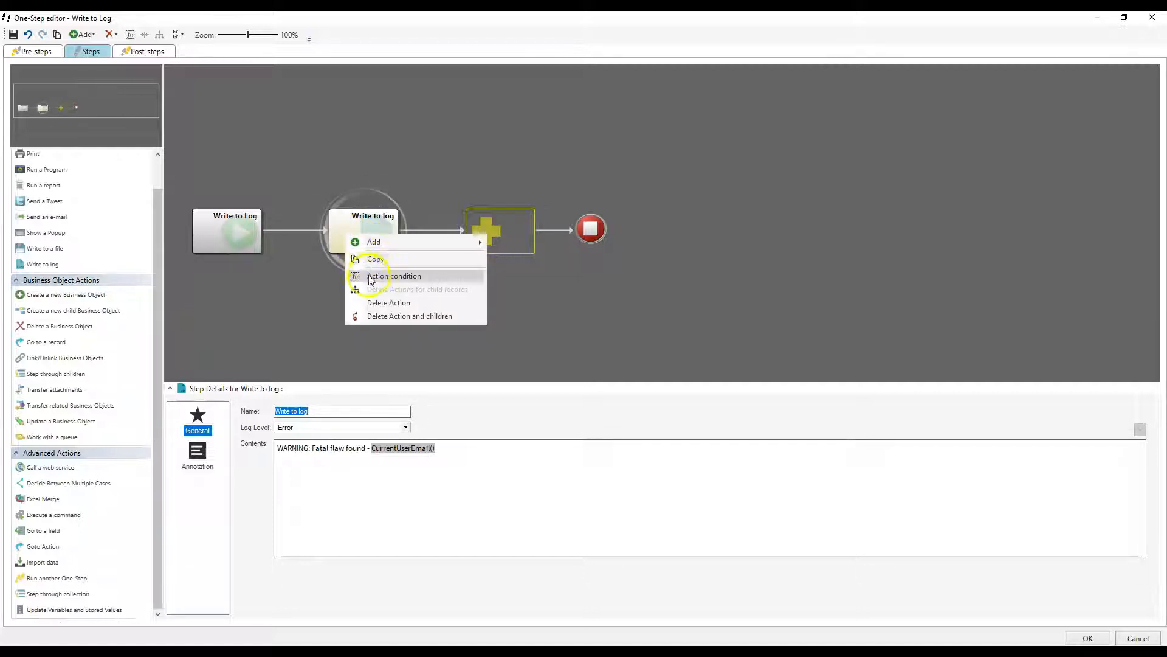
pyautogui.click(373, 274)
pyautogui.click(520, 315)
pyautogui.click(659, 330)
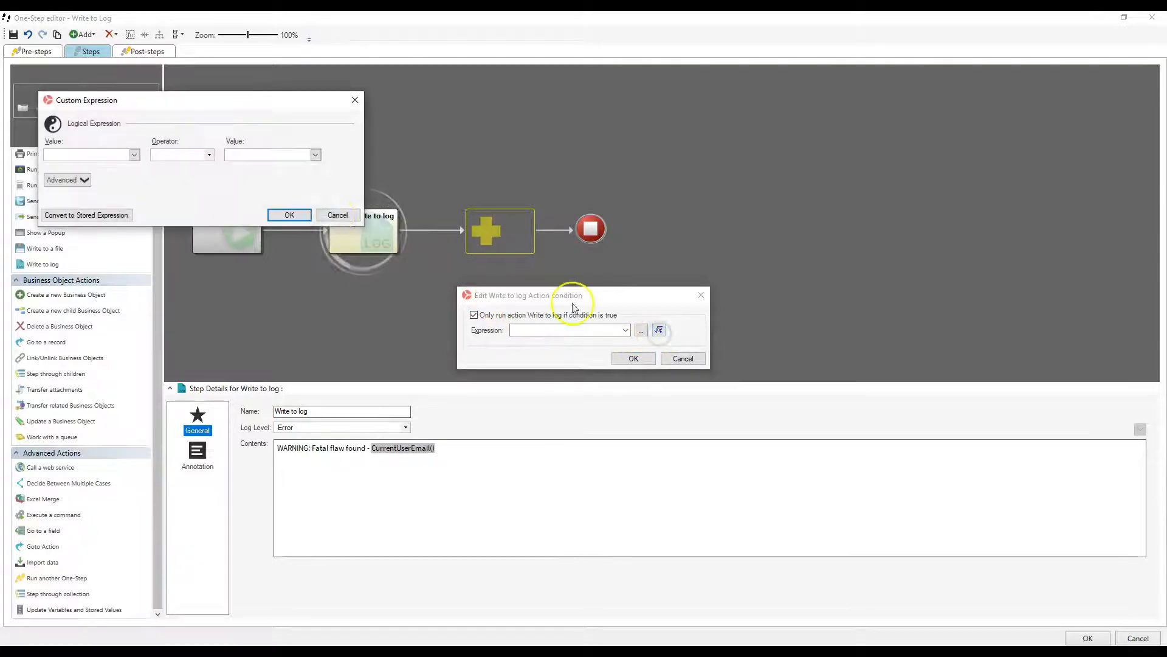
pyautogui.click(134, 155)
pyautogui.doubleClick(90, 187)
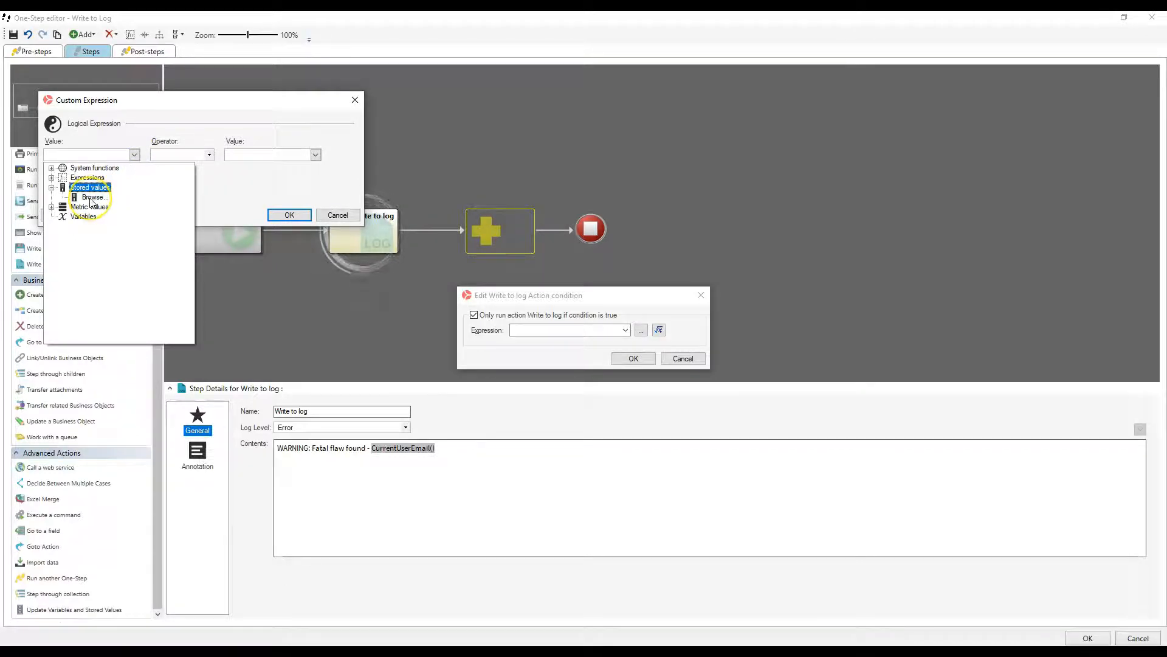
pyautogui.click(91, 198)
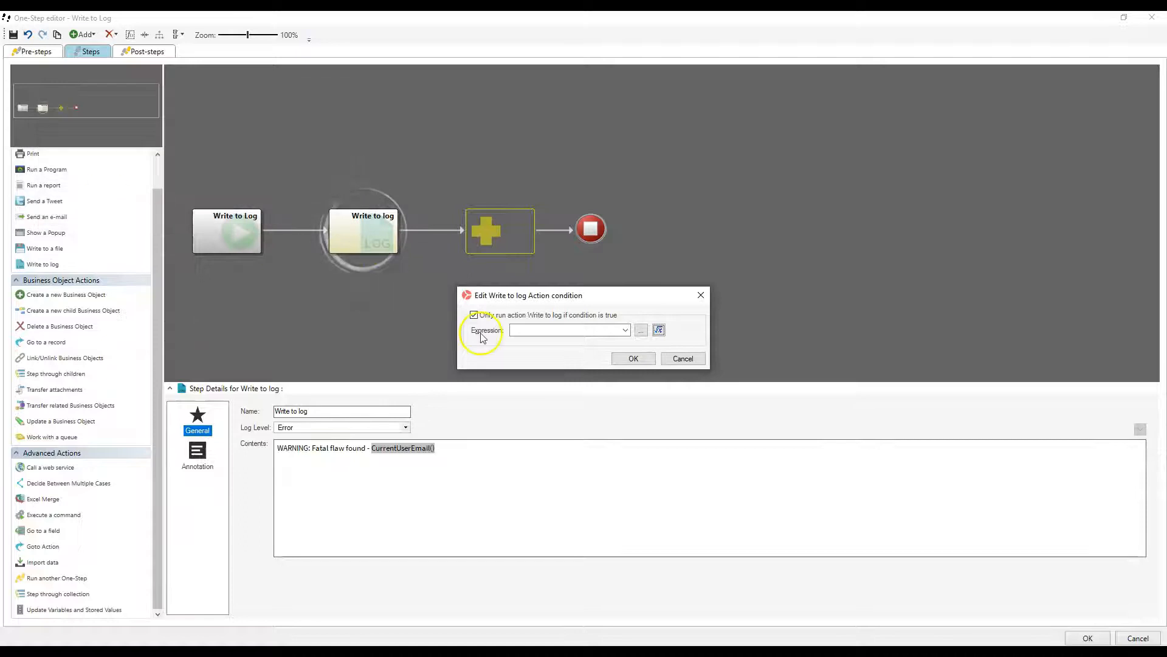
pyautogui.click(683, 358)
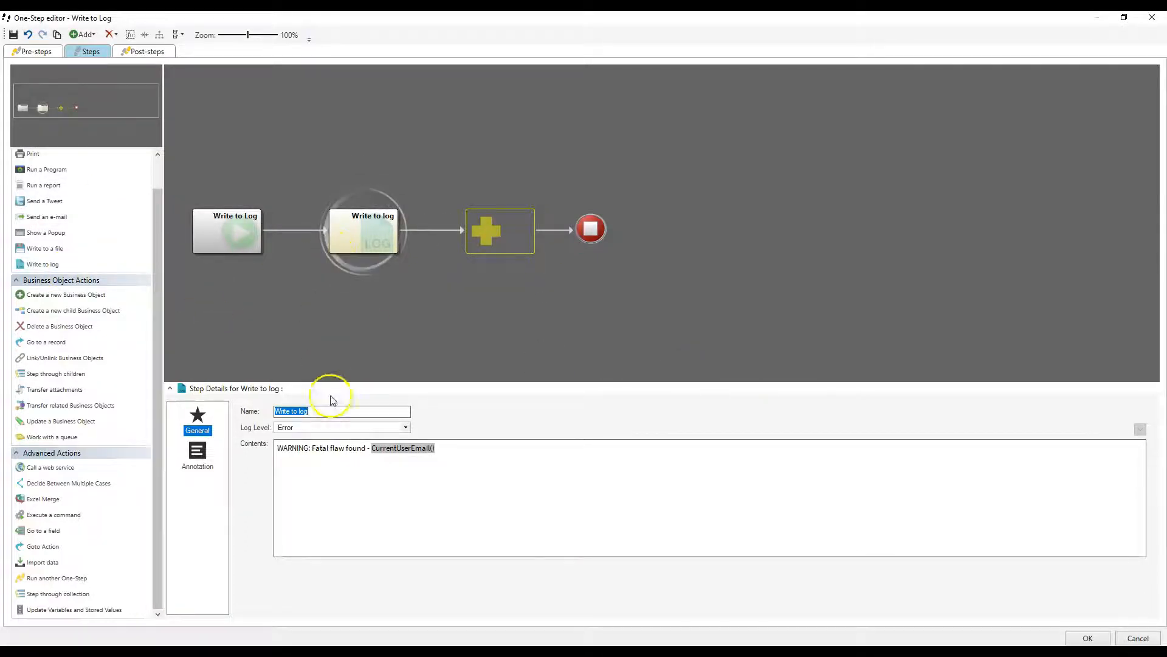
# Try the Debug and Info log levels on the Write to log action, discard the edits and close the One-Step Action Manager
pyautogui.click(402, 428)
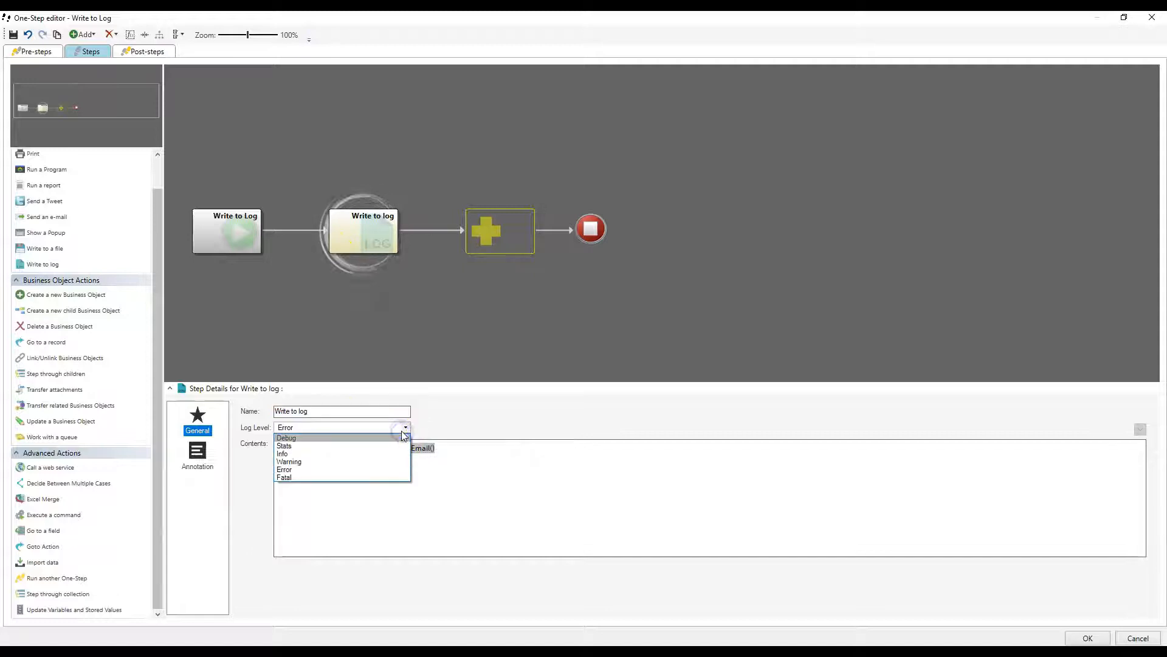
pyautogui.click(396, 437)
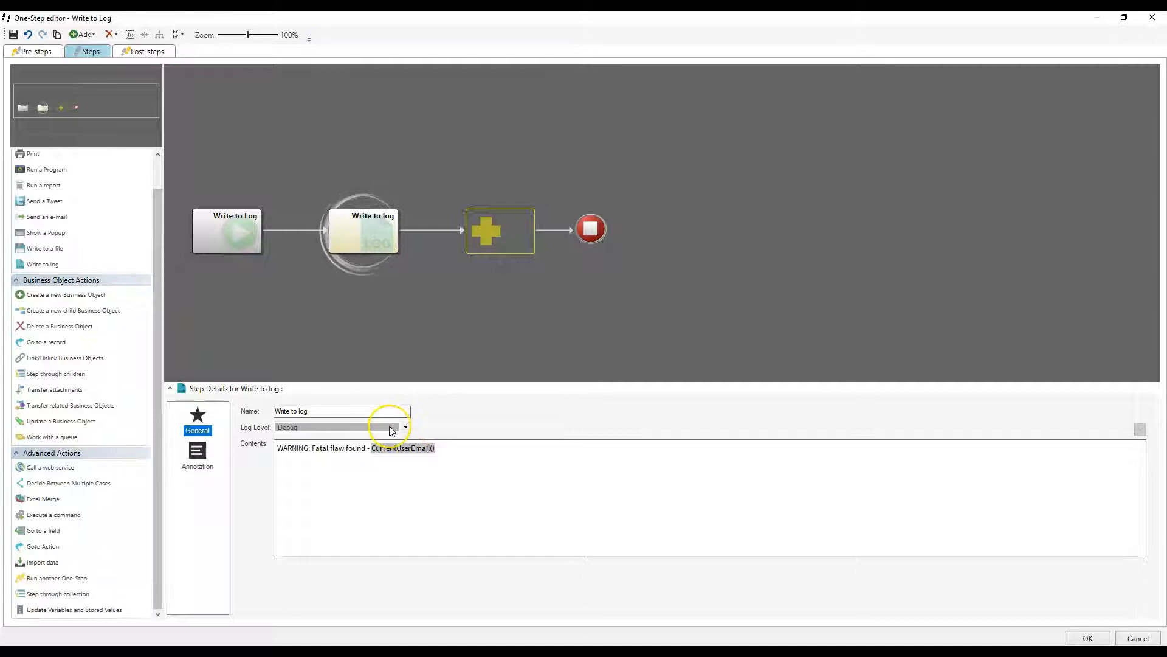
pyautogui.click(391, 428)
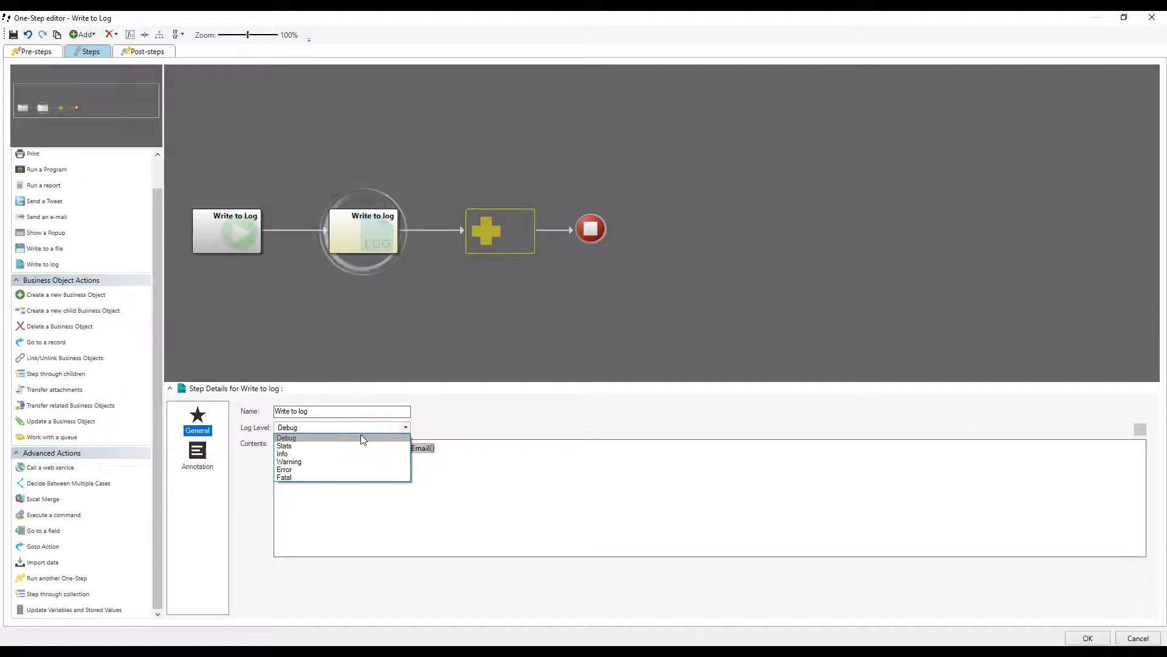
pyautogui.click(360, 454)
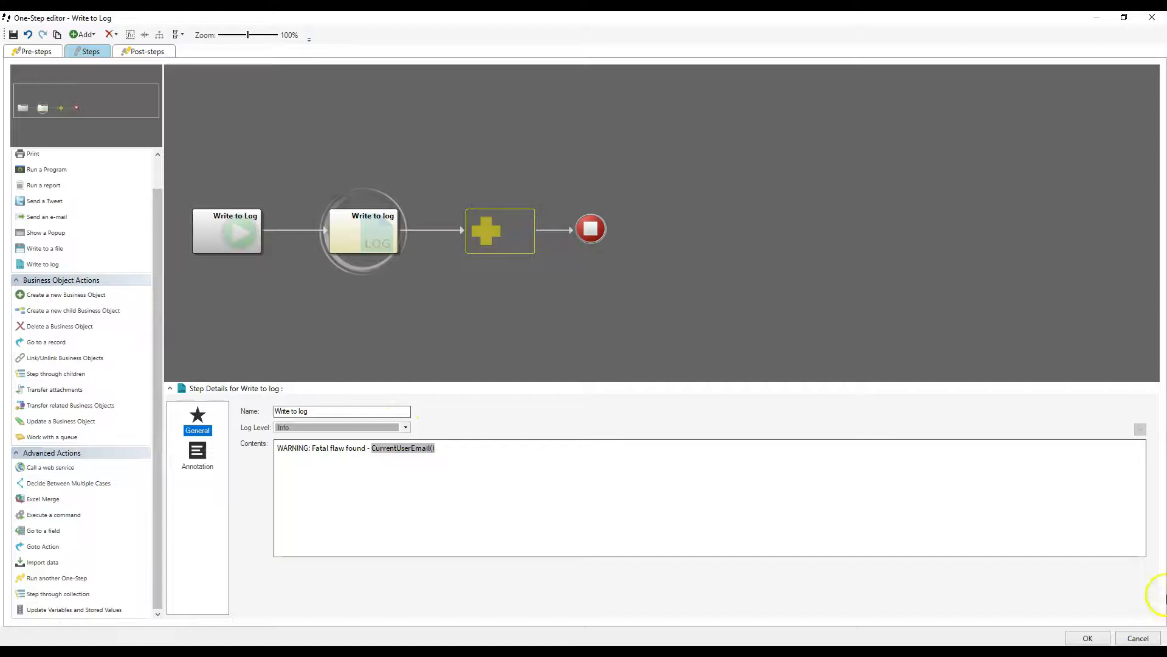
pyautogui.click(1148, 638)
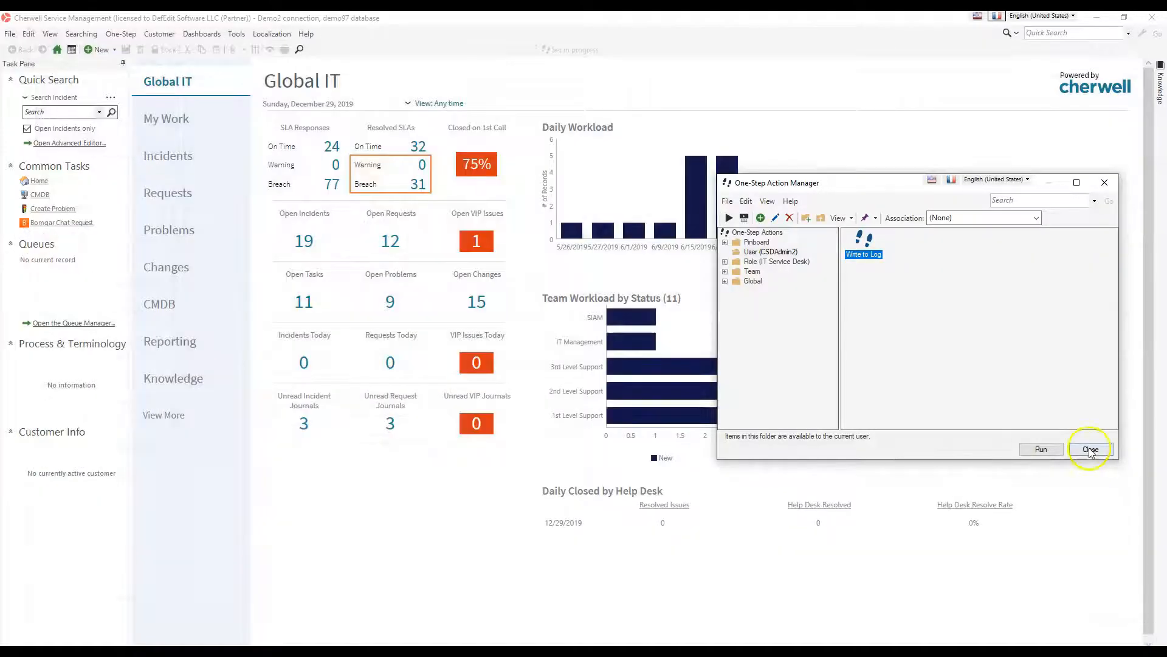
pyautogui.click(1088, 448)
# Check the event log level in the client's logging options and close the options without changing it
pyautogui.click(535, 208)
pyautogui.click(236, 33)
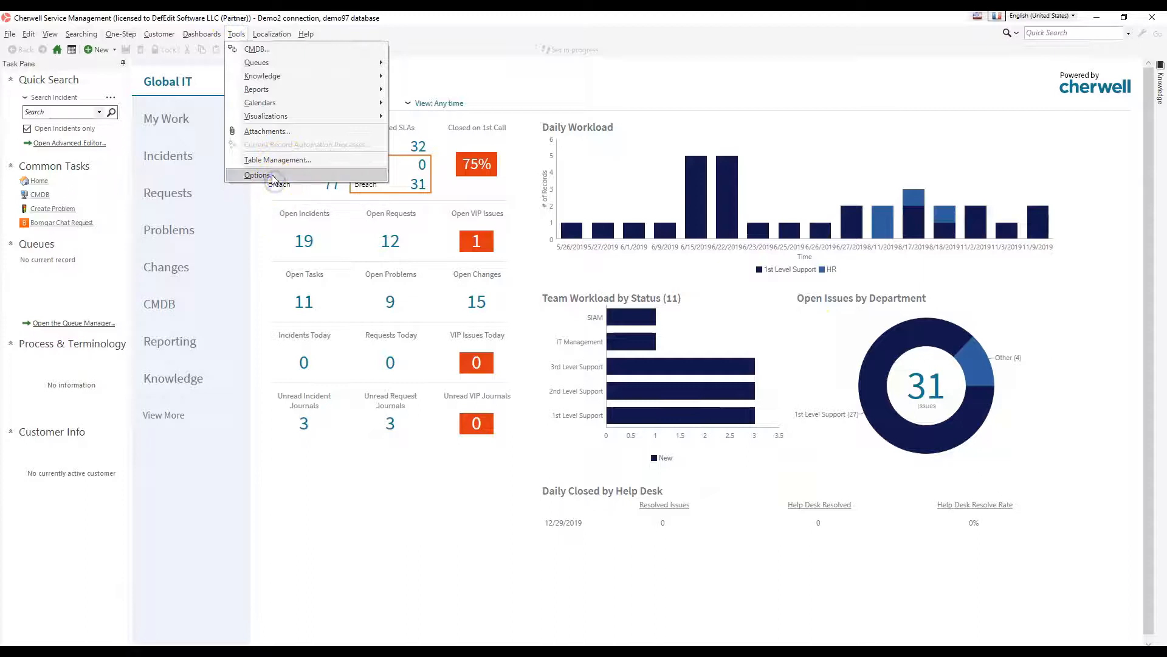
pyautogui.click(257, 175)
pyautogui.click(535, 366)
pyautogui.click(553, 260)
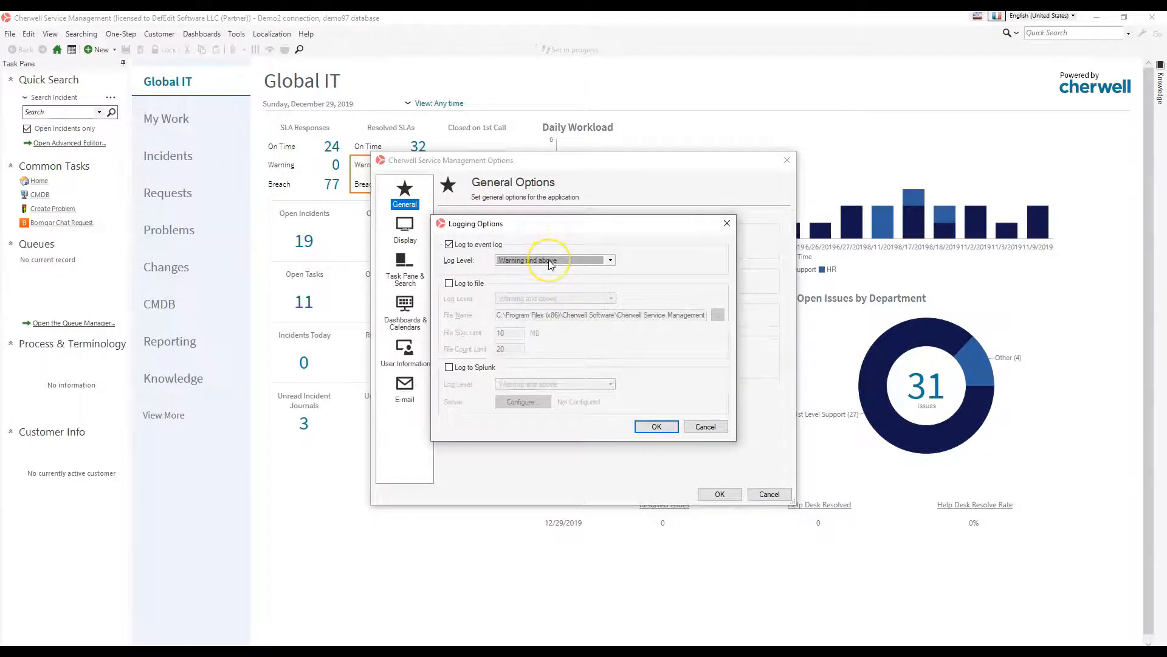
pyautogui.press('Escape')
pyautogui.press('Escape')
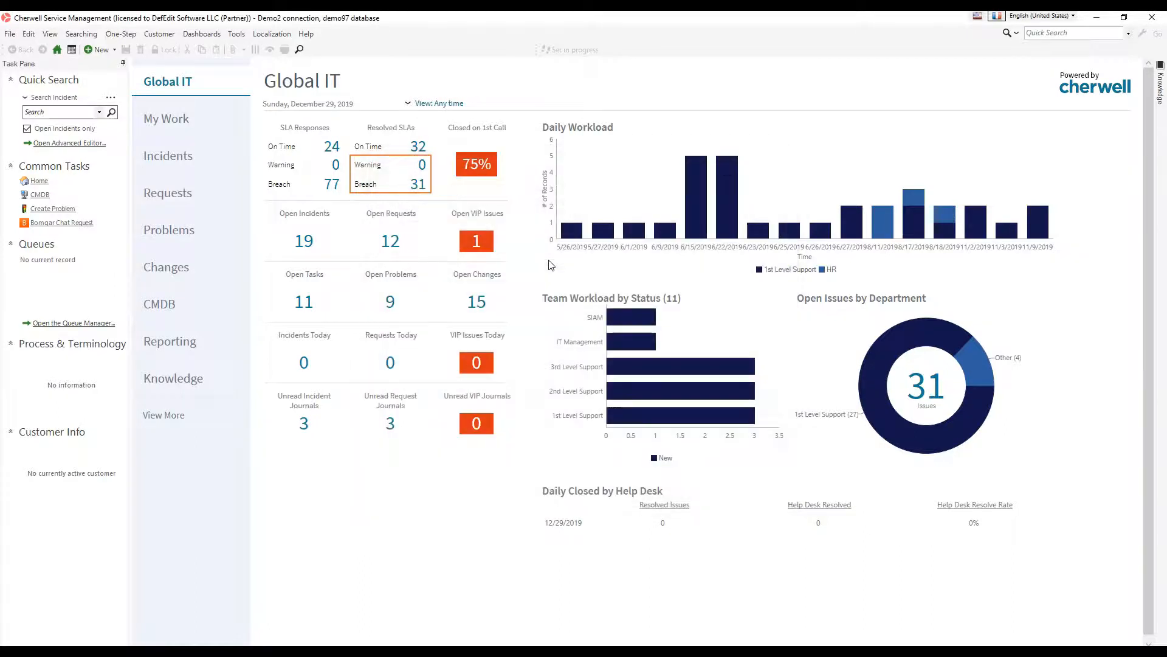
# Reopen the client's logging options, review the event log, file and Splunk destinations and the available event log levels, and close without changes
pyautogui.click(235, 34)
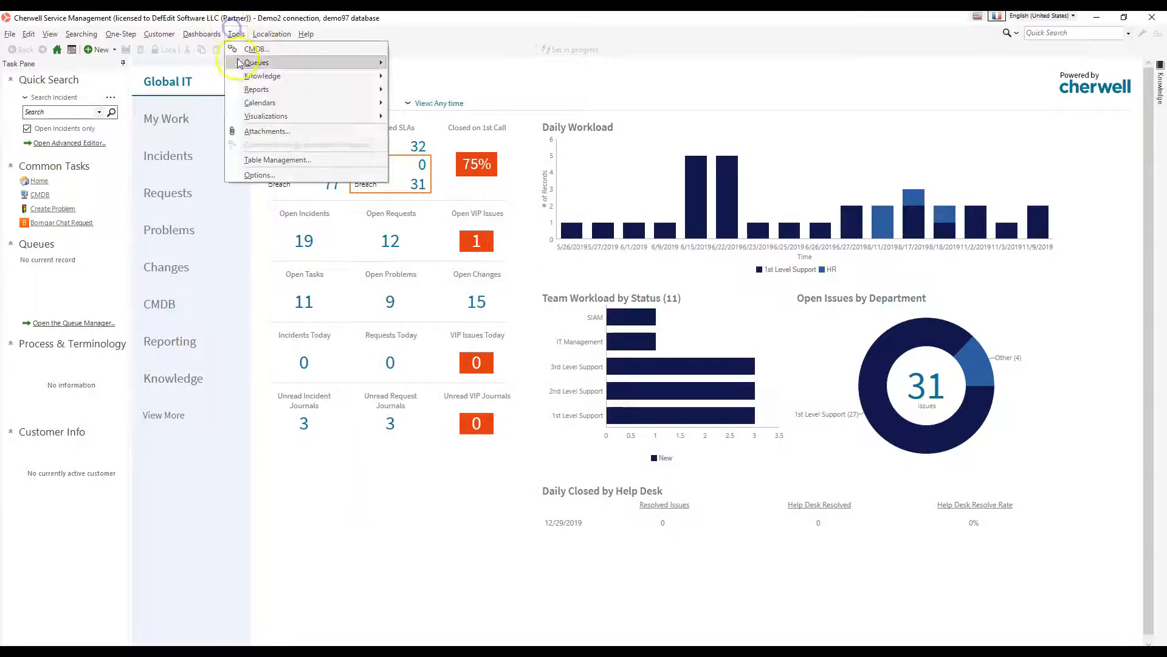
pyautogui.click(253, 176)
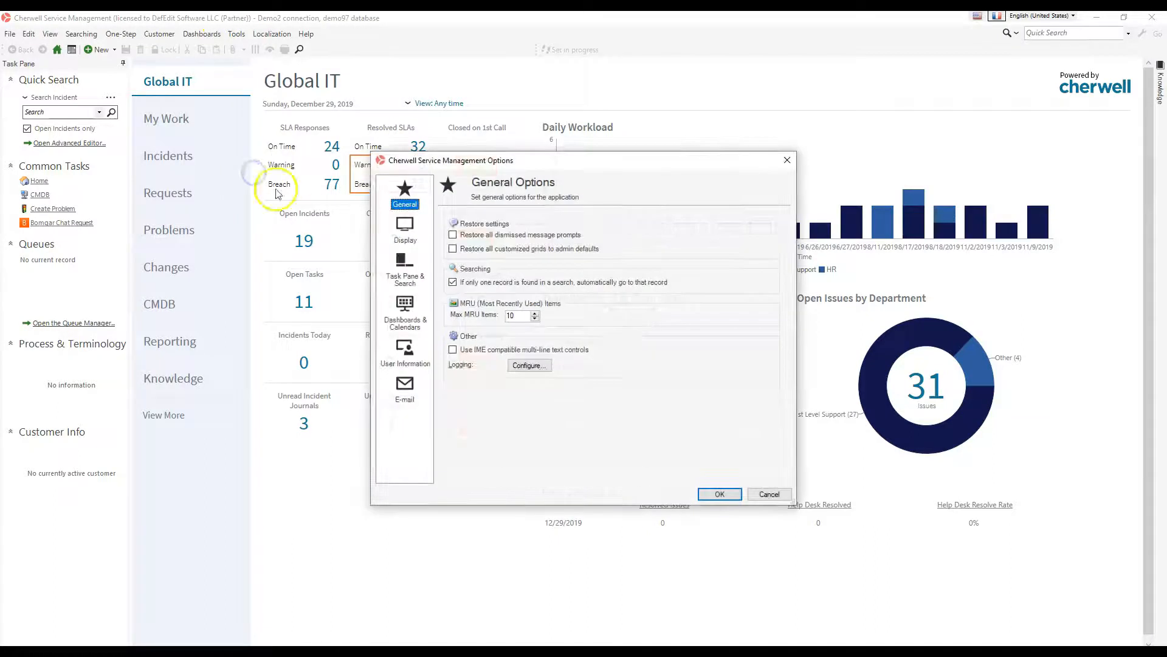
pyautogui.click(519, 367)
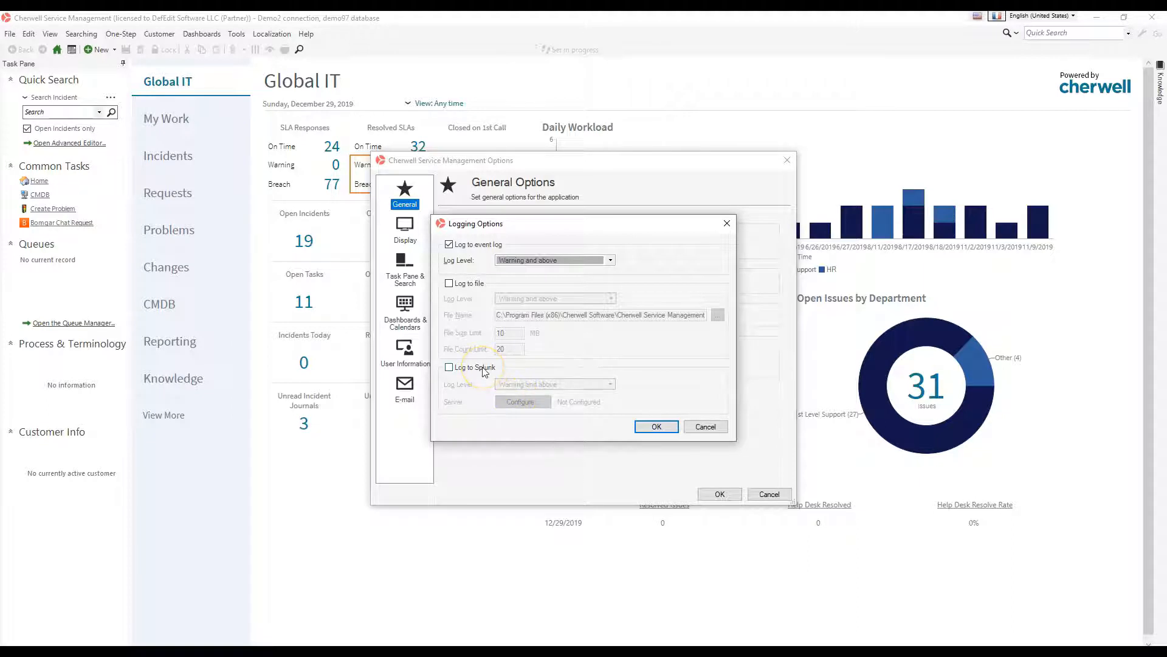
pyautogui.click(569, 261)
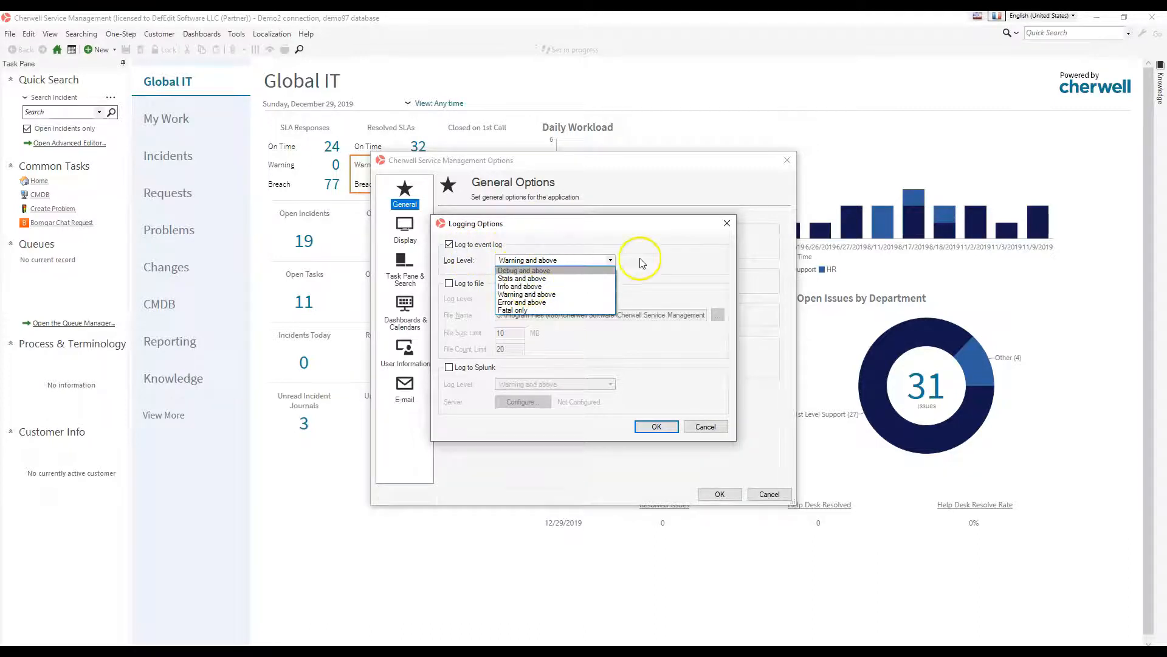
pyautogui.click(675, 236)
pyautogui.click(719, 226)
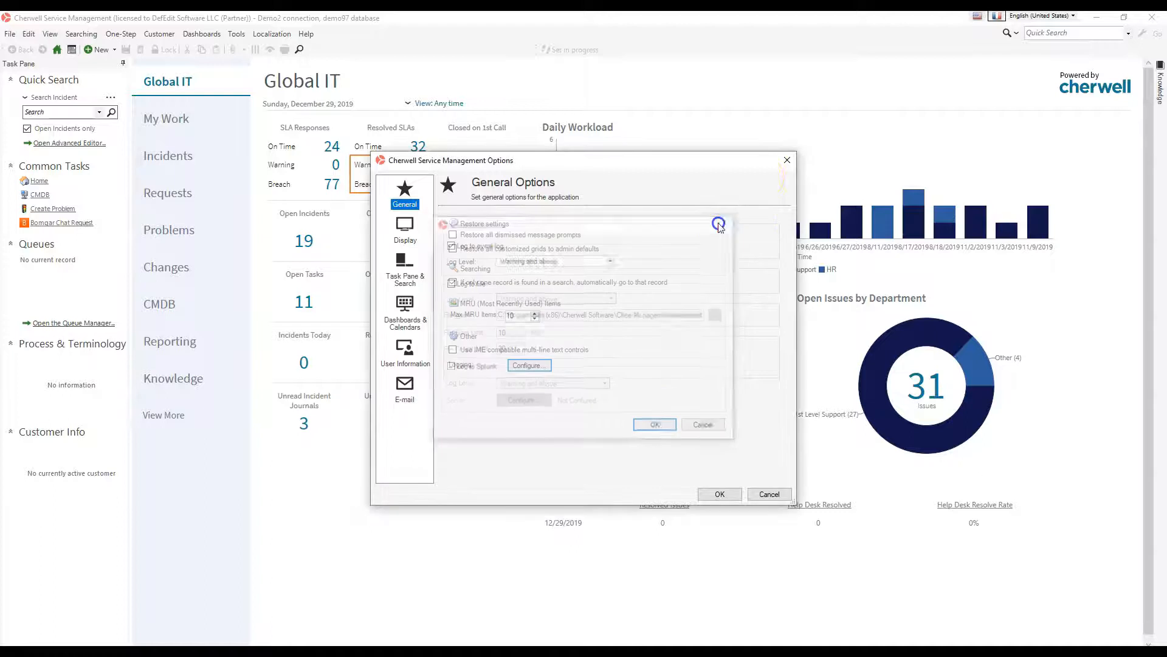
pyautogui.click(790, 160)
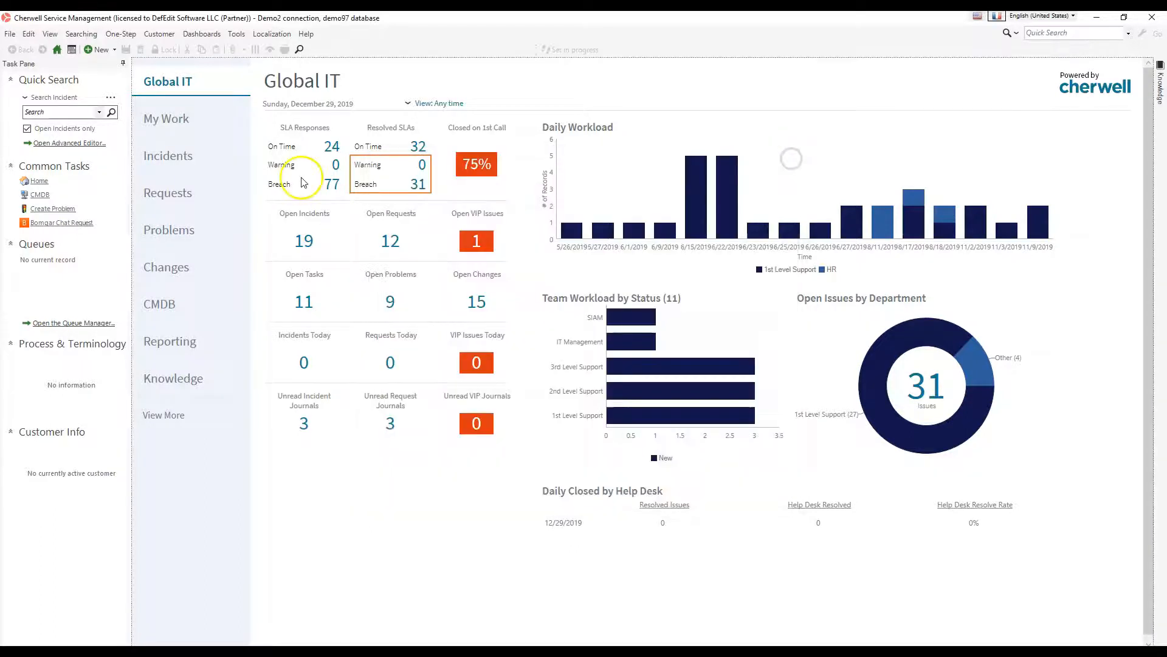
# Open the Write to Log One-Step for editing and show the details of its Write to log action
pyautogui.click(126, 34)
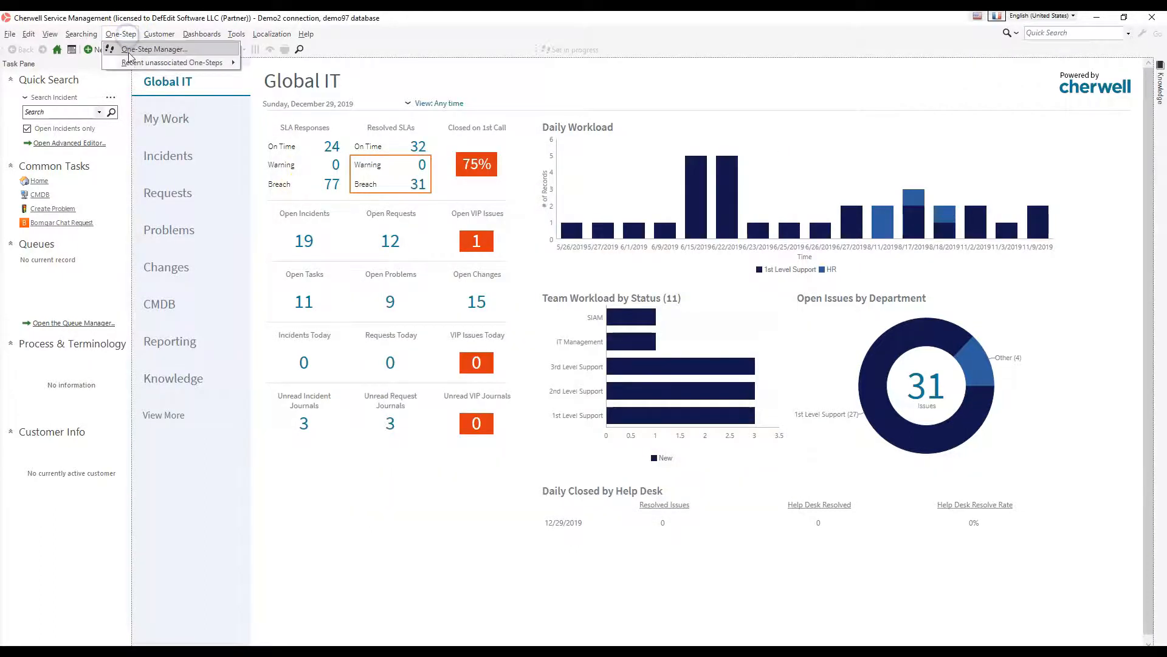
pyautogui.click(128, 45)
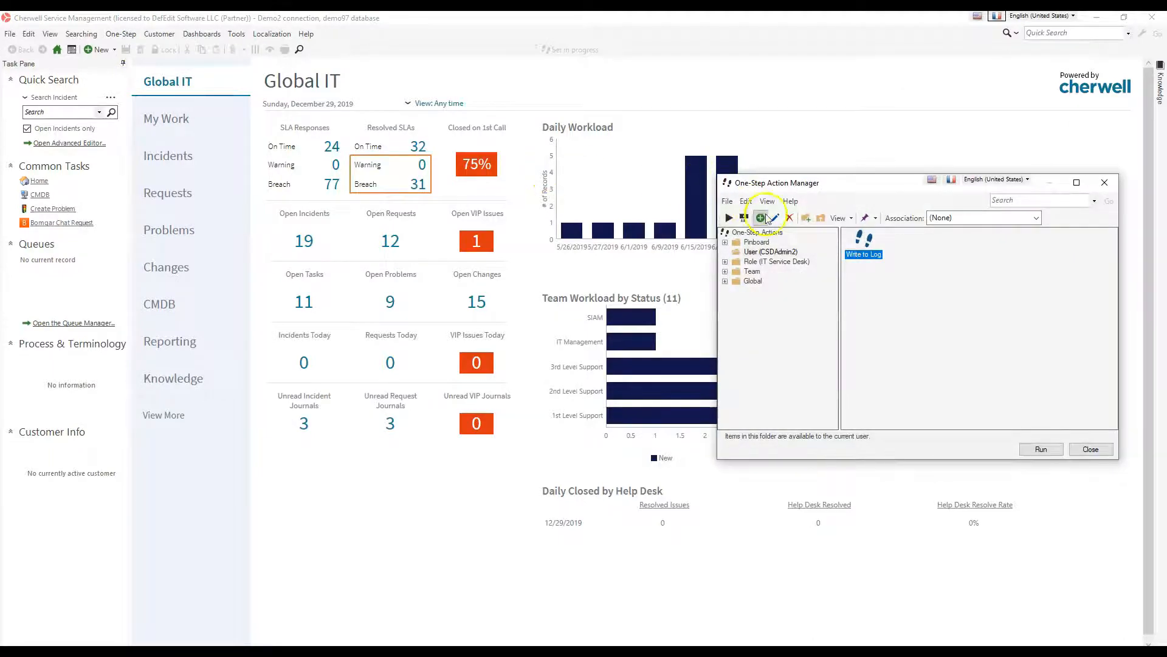
pyautogui.click(775, 218)
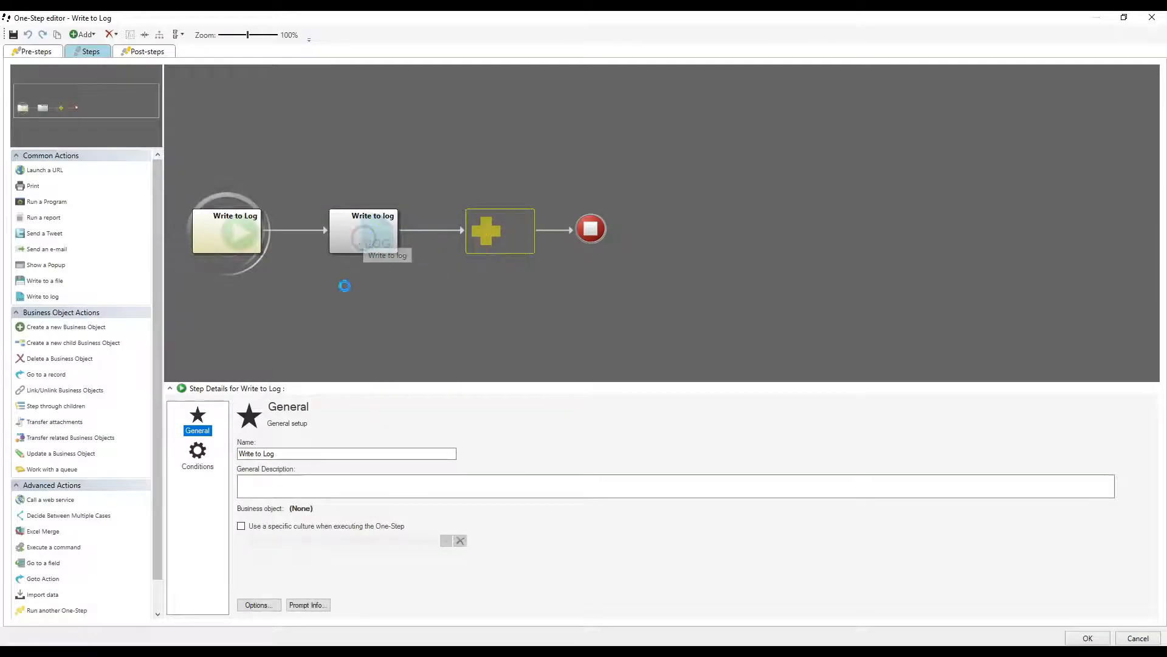
pyautogui.click(363, 238)
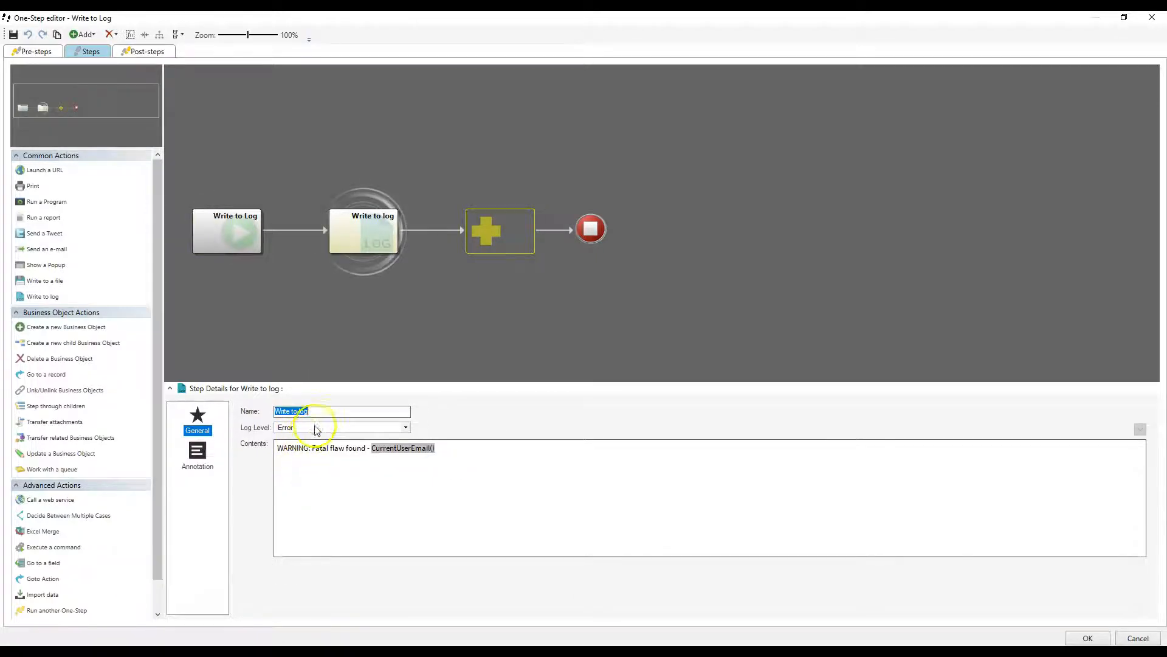
# Try the Info log level on the Write to log action
pyautogui.click(316, 428)
pyautogui.click(308, 457)
pyautogui.click(488, 487)
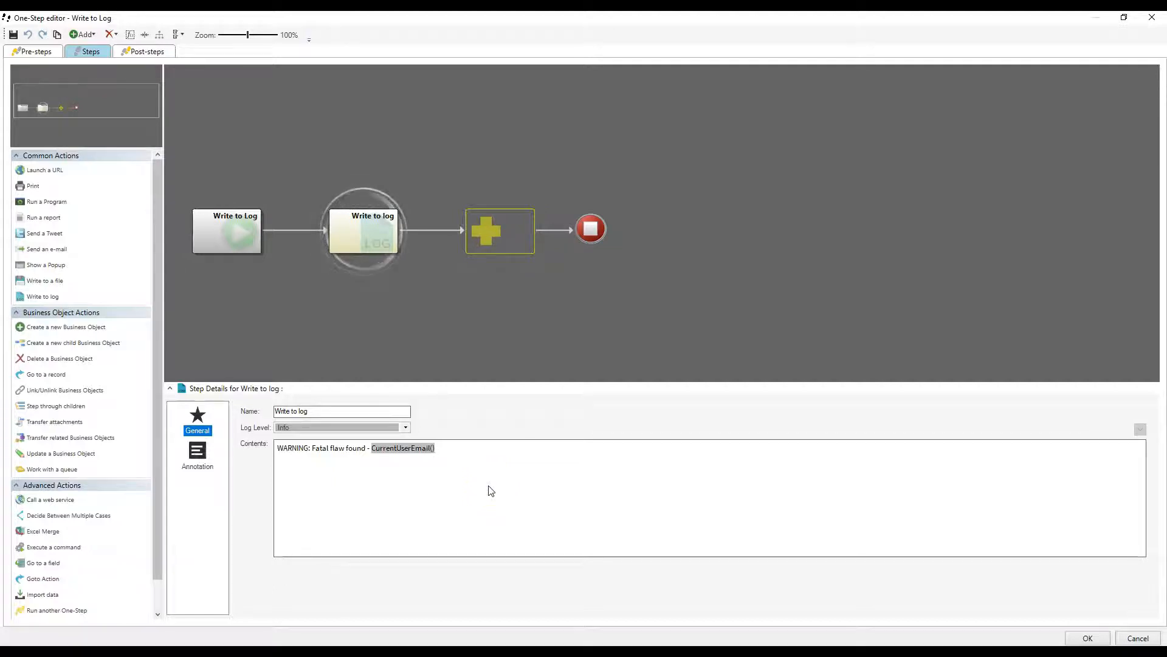
# Set the Write to log action's log level to Warning and replace CurrentUserEmail() in its contents with CurrentUserDisplayName()
pyautogui.click(299, 428)
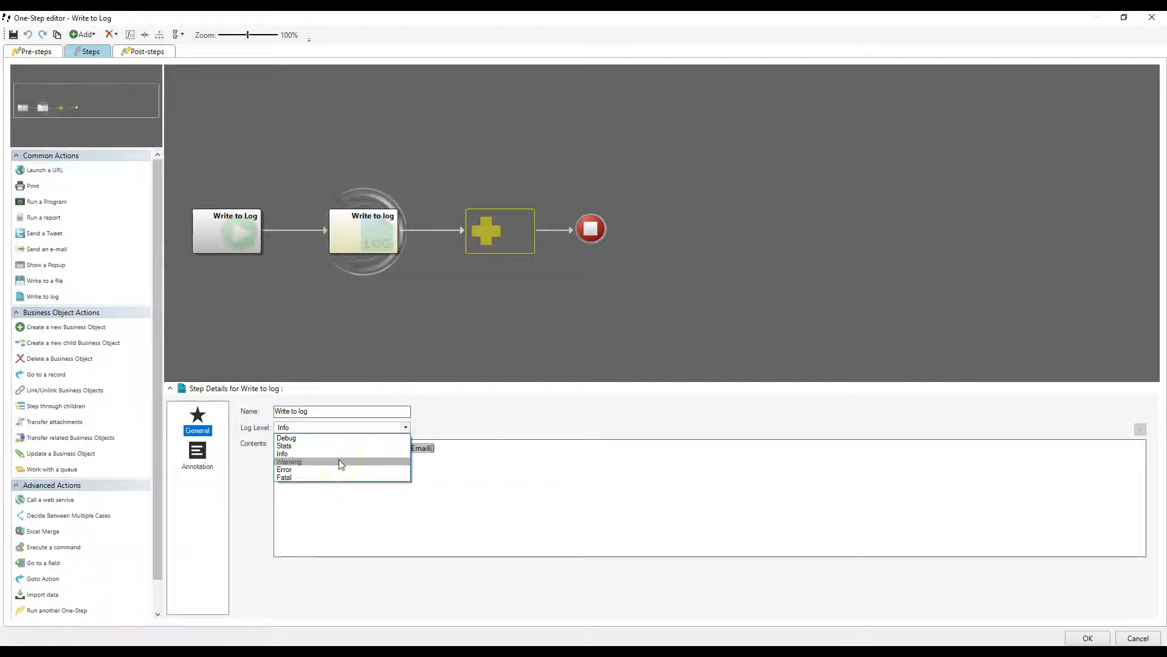
pyautogui.click(339, 462)
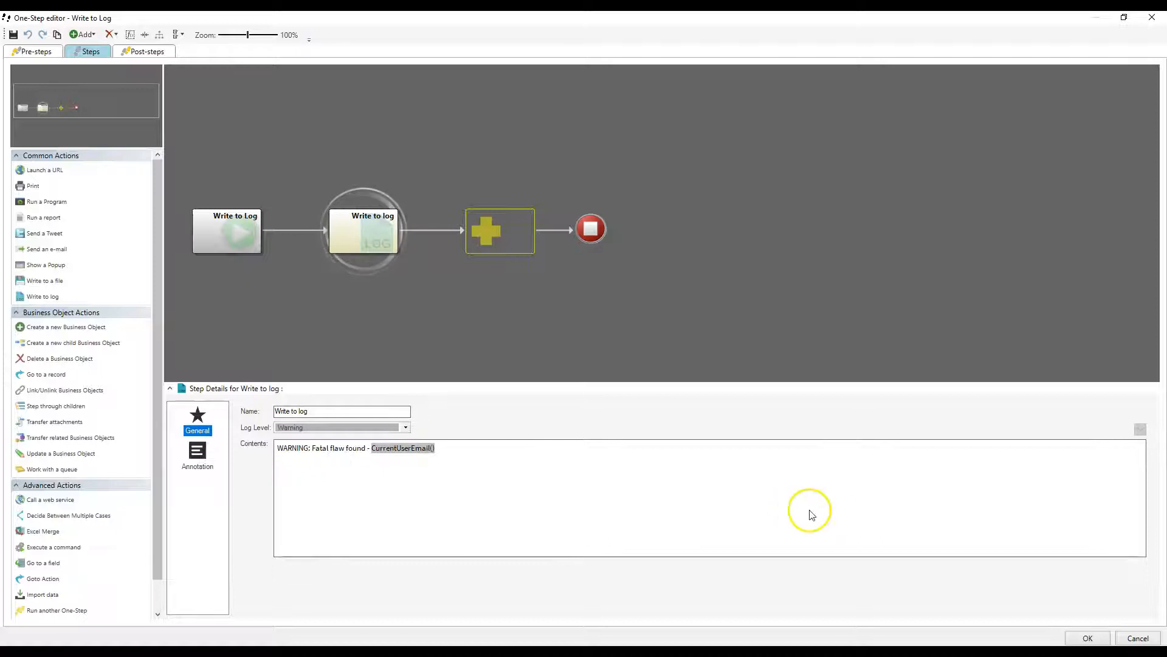
pyautogui.rightClick(413, 451)
pyautogui.click(423, 450)
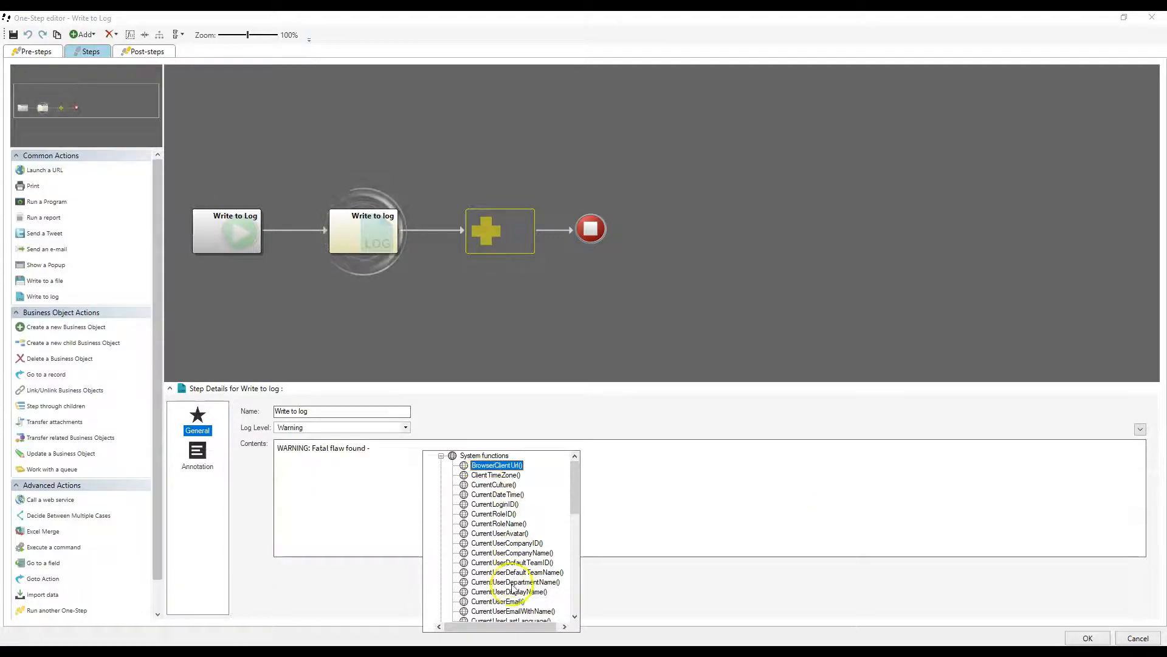
pyautogui.doubleClick(513, 590)
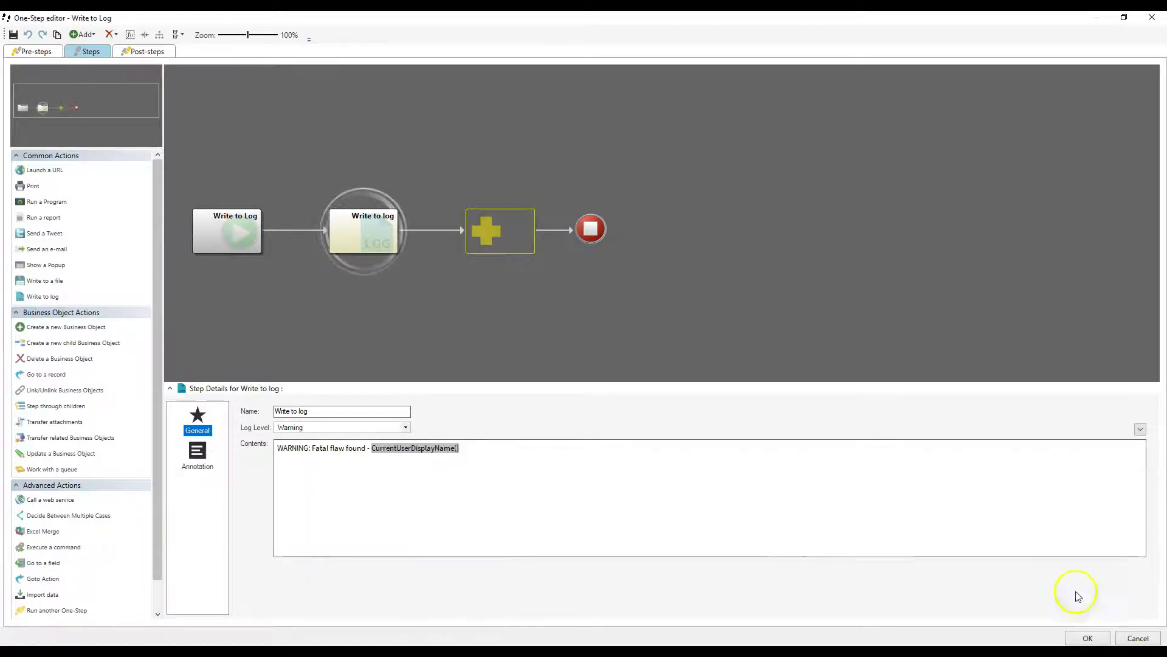
# Check the log message contents, save the Write to Log One-Step and run it
pyautogui.moveTo(284, 453); pyautogui.dragTo(559, 472)
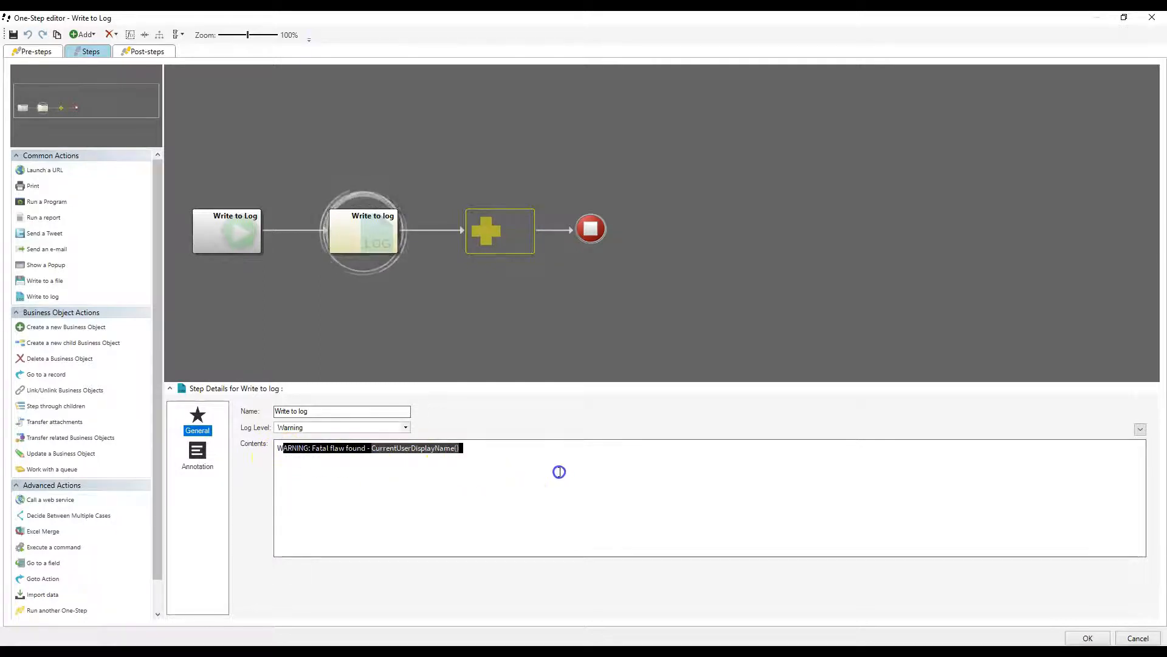
pyautogui.click(729, 486)
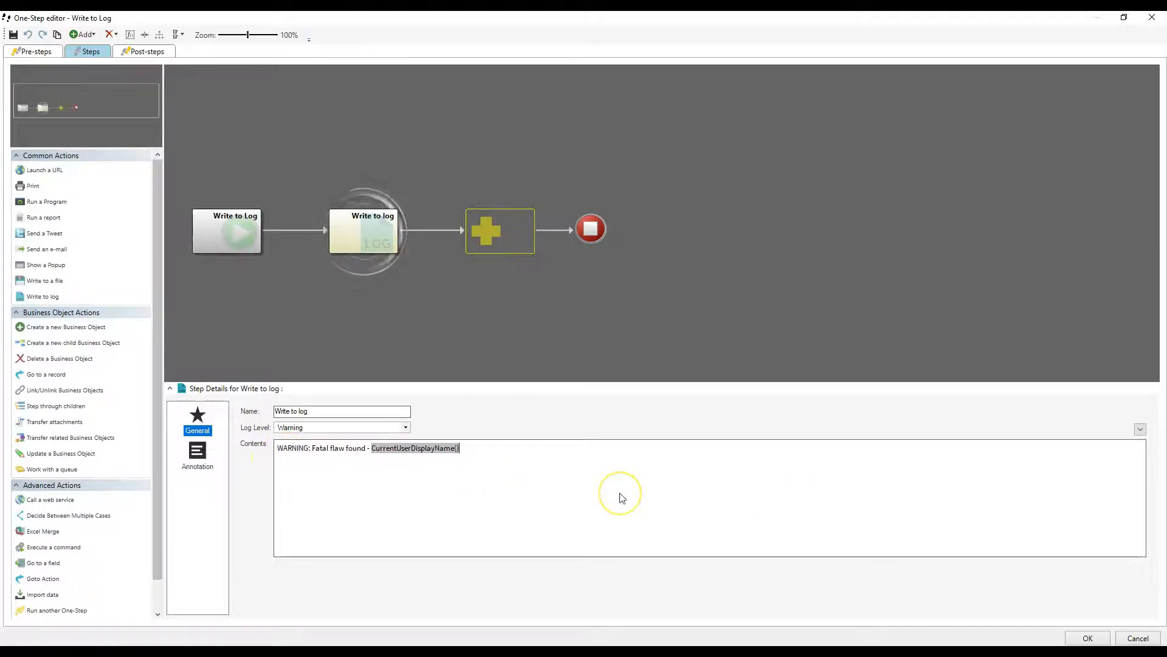
pyautogui.click(1085, 637)
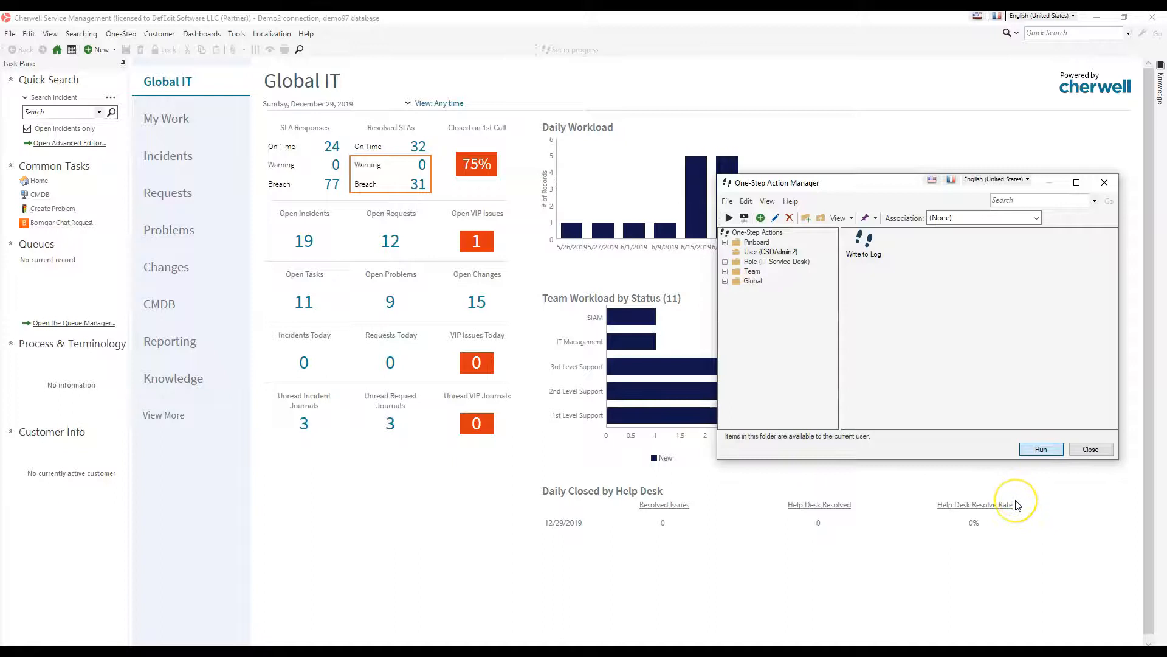
pyautogui.click(1040, 448)
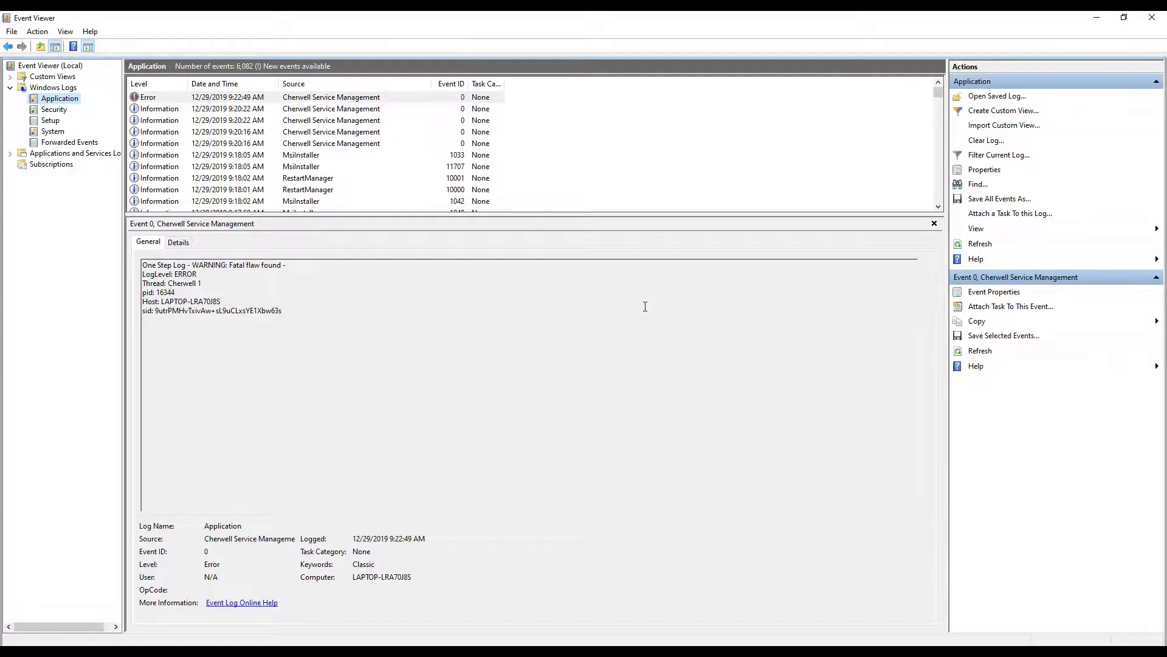
# Switch to Event Viewer, refresh the Application log and examine the newest Cherwell Service Management event's message, process ID, host and session ID
pyautogui.press('F5')
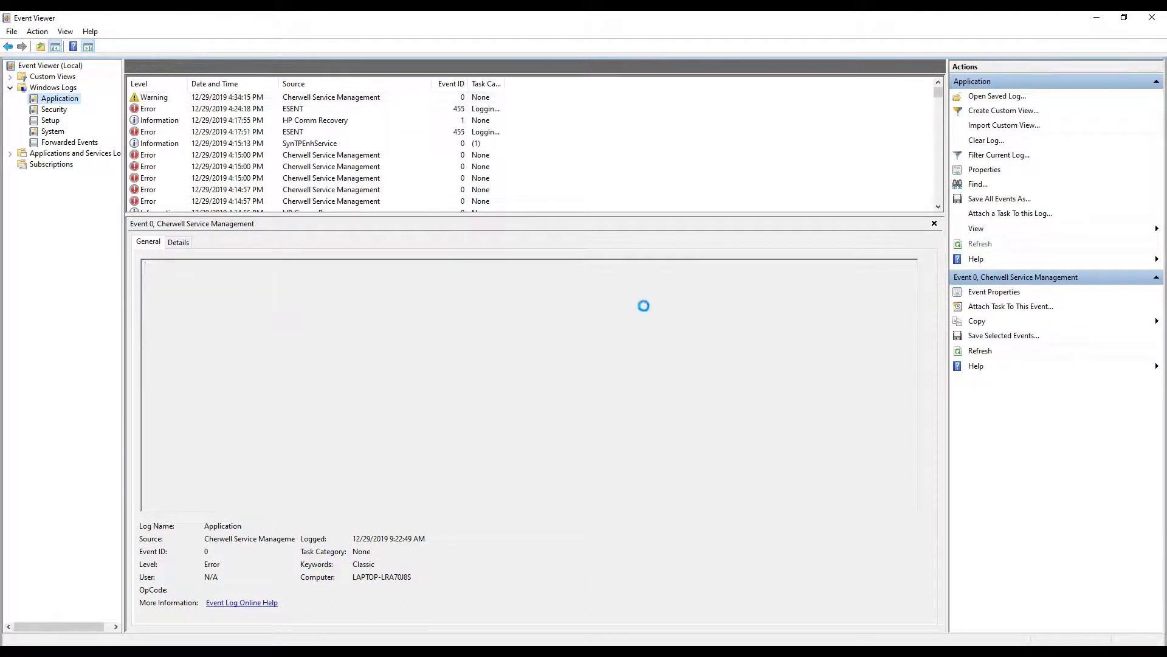
pyautogui.click(194, 289)
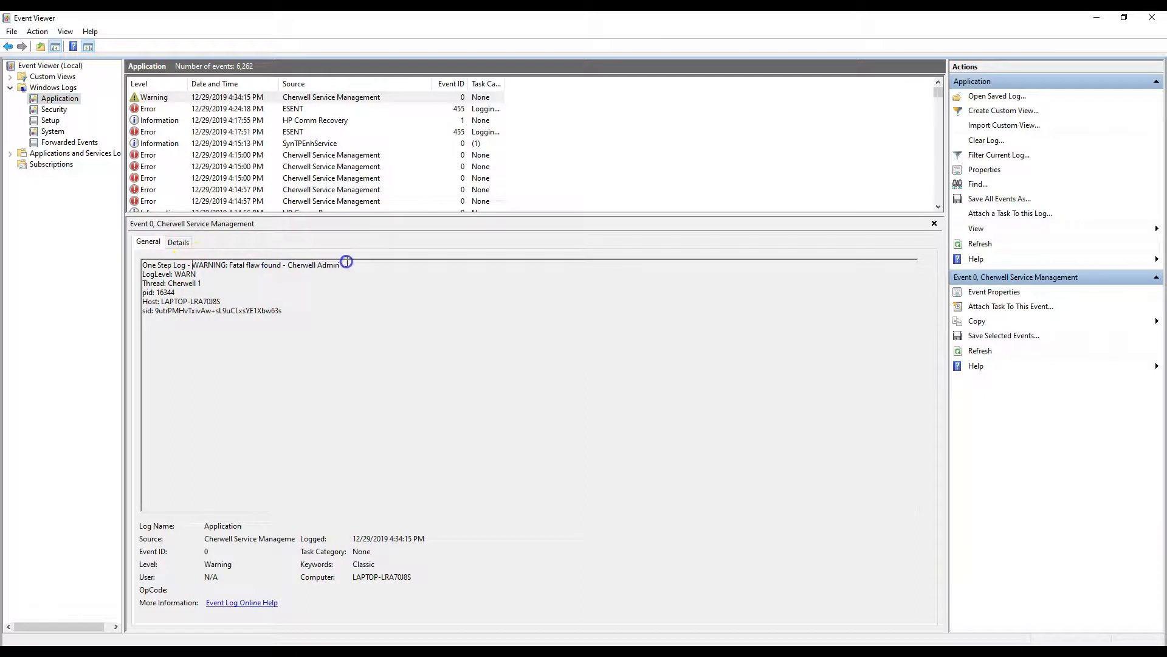
pyautogui.moveTo(344, 263); pyautogui.dragTo(300, 260)
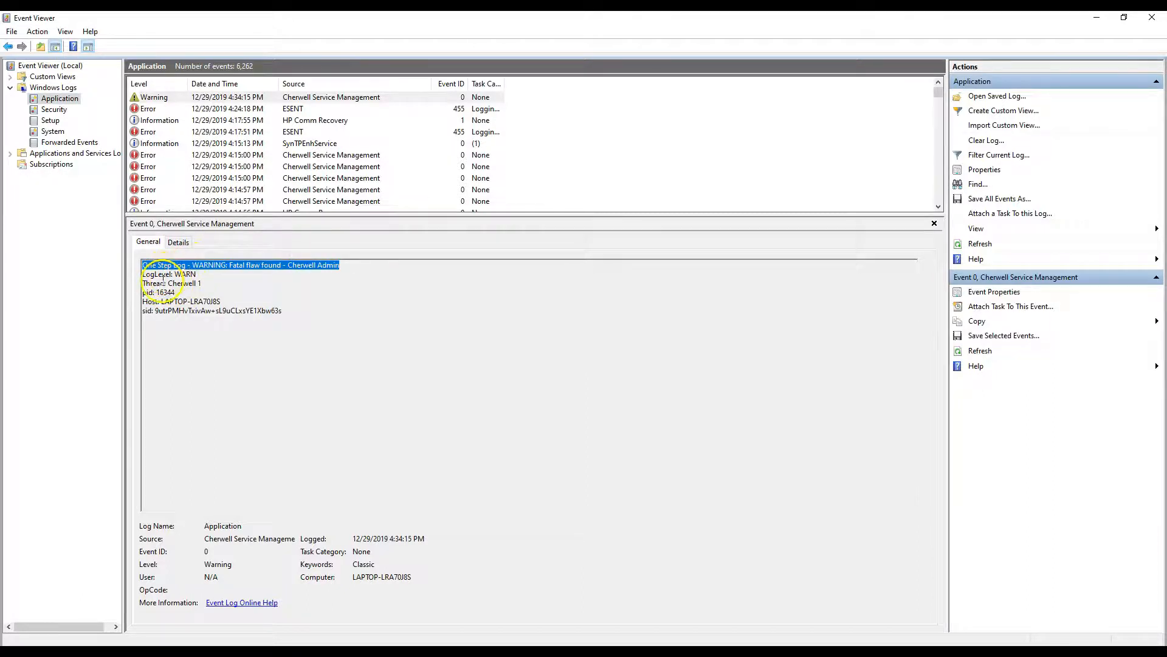
pyautogui.moveTo(142, 292); pyautogui.dragTo(195, 291)
pyautogui.moveTo(265, 295); pyautogui.dragTo(163, 301)
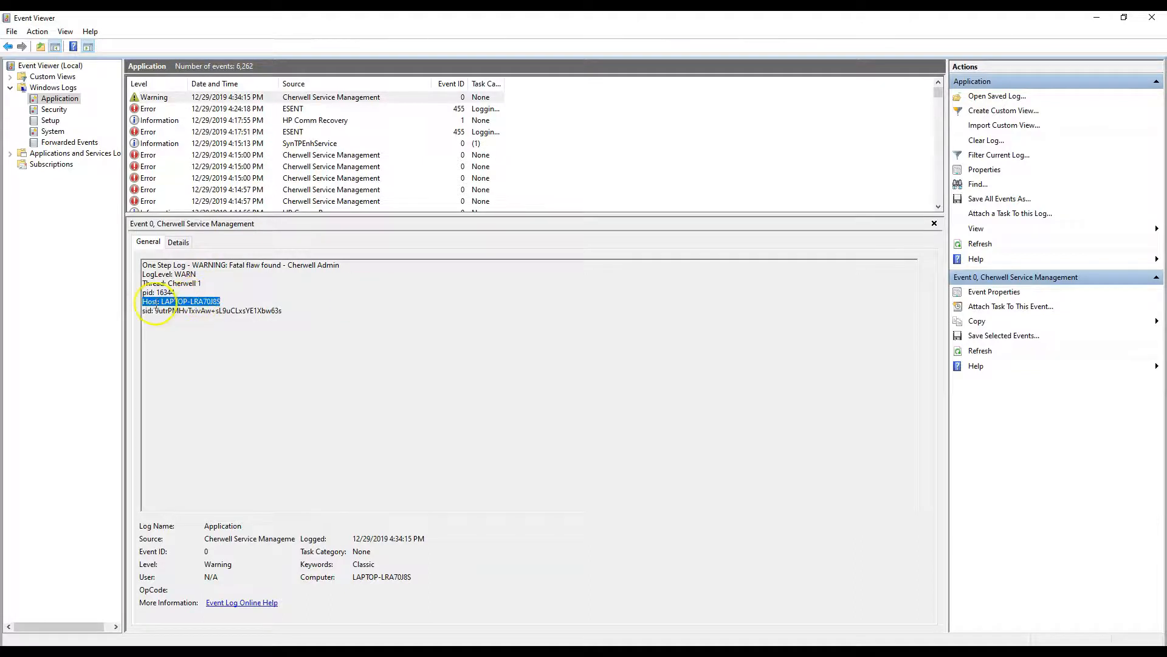
pyautogui.moveTo(307, 317); pyautogui.dragTo(187, 313)
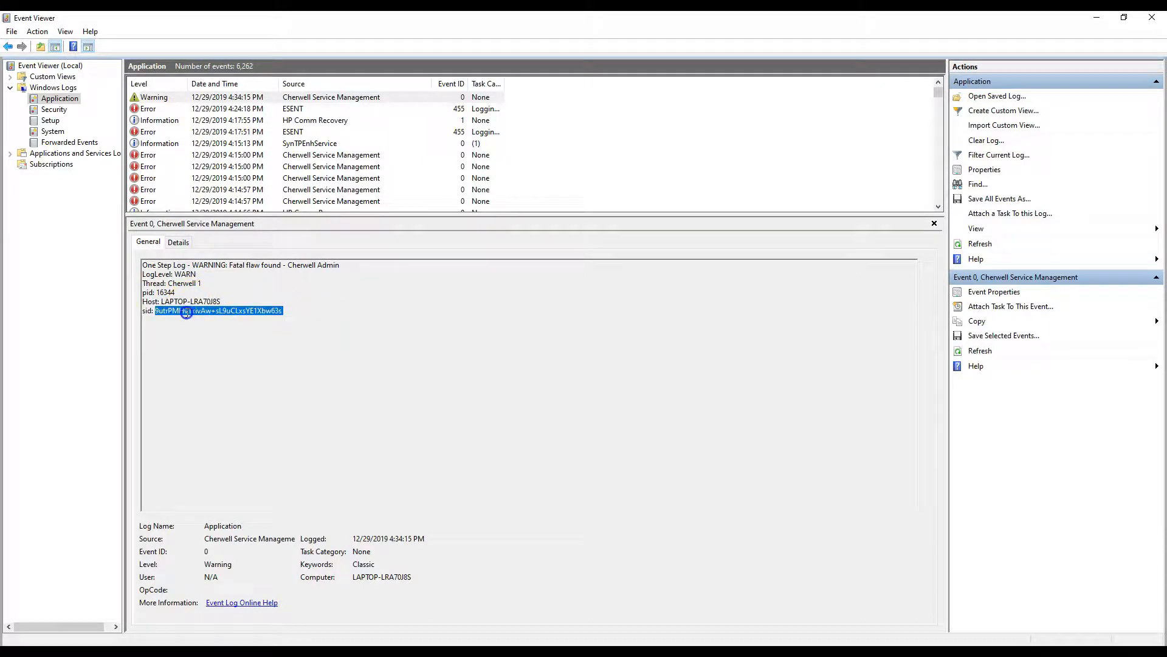
pyautogui.click(503, 337)
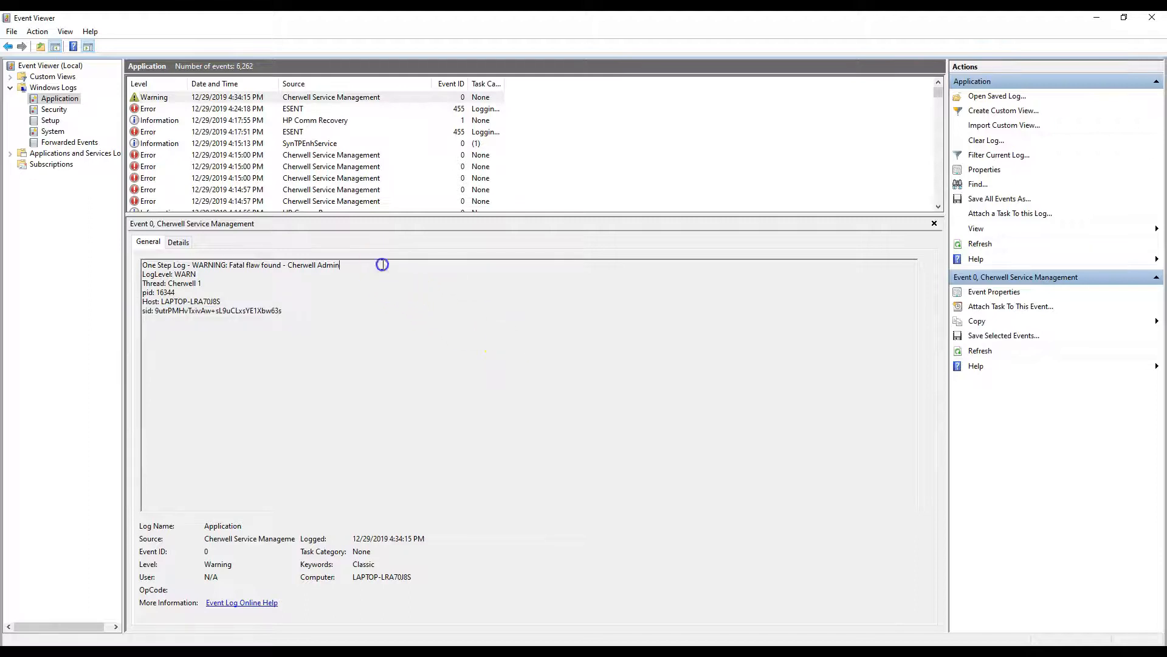
pyautogui.moveTo(382, 265); pyautogui.dragTo(200, 248)
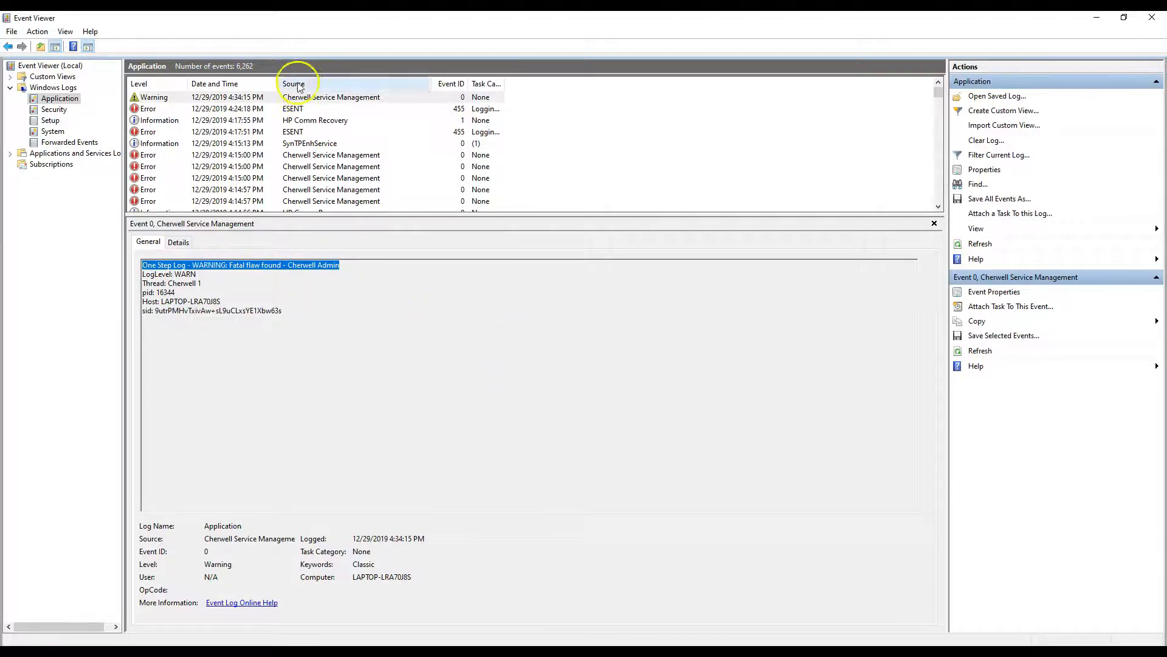
pyautogui.click(307, 99)
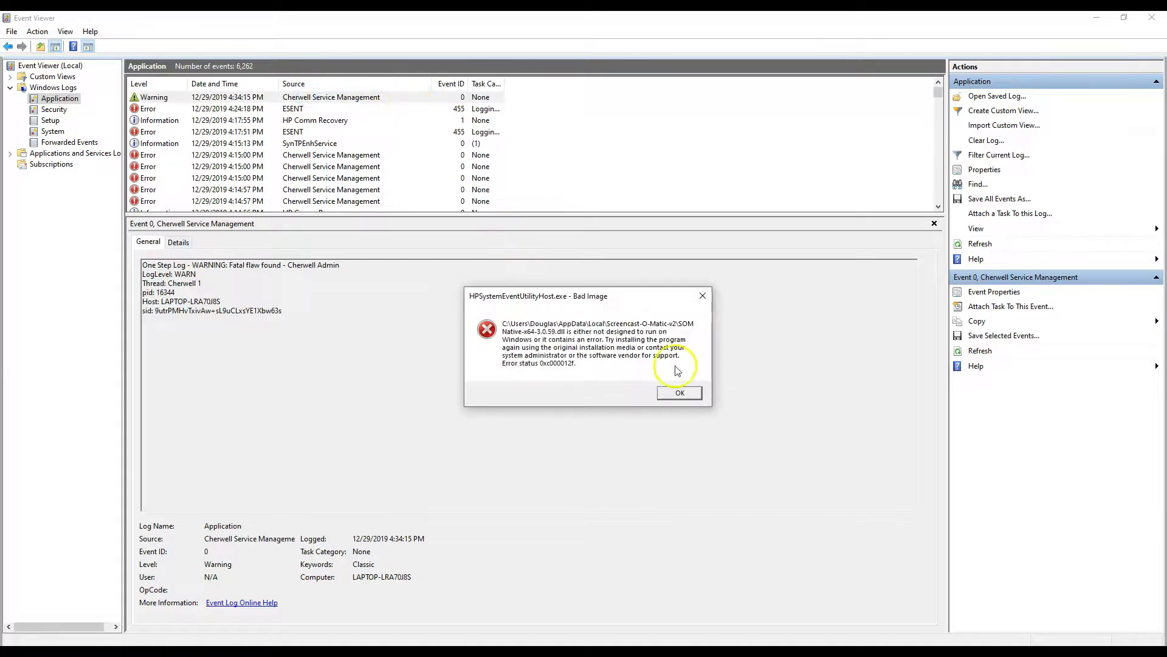
pyautogui.click(691, 394)
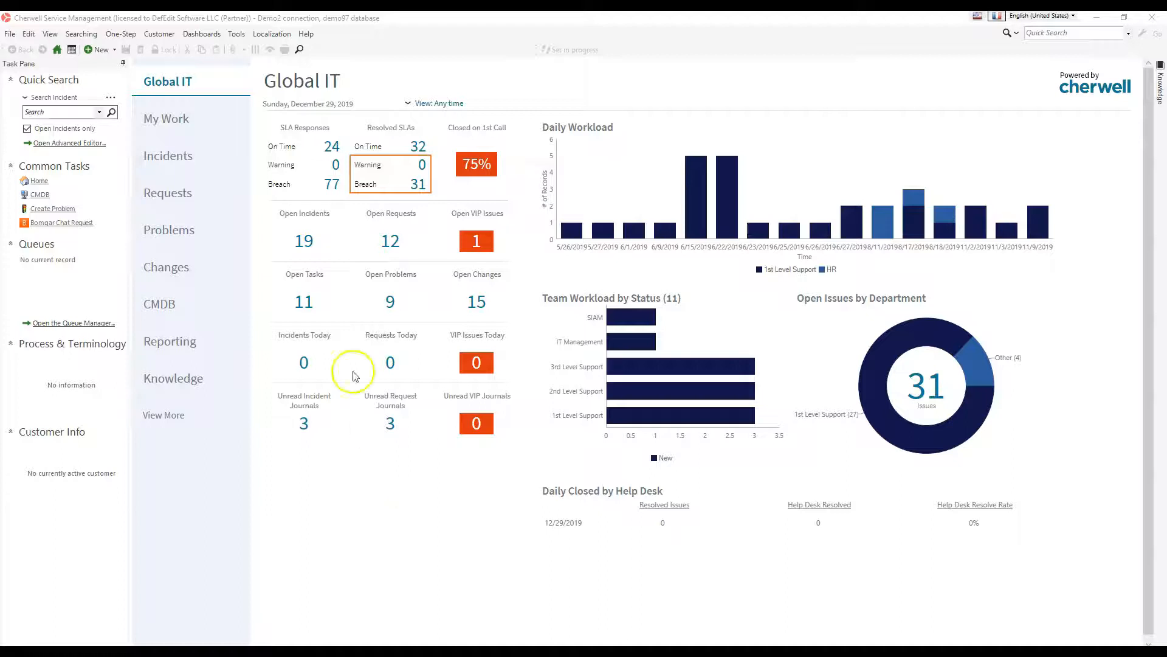
# Switch back to Cherwell, reopen the Write to Log One-Step for editing and view its Write to log action's settings
pyautogui.click(129, 36)
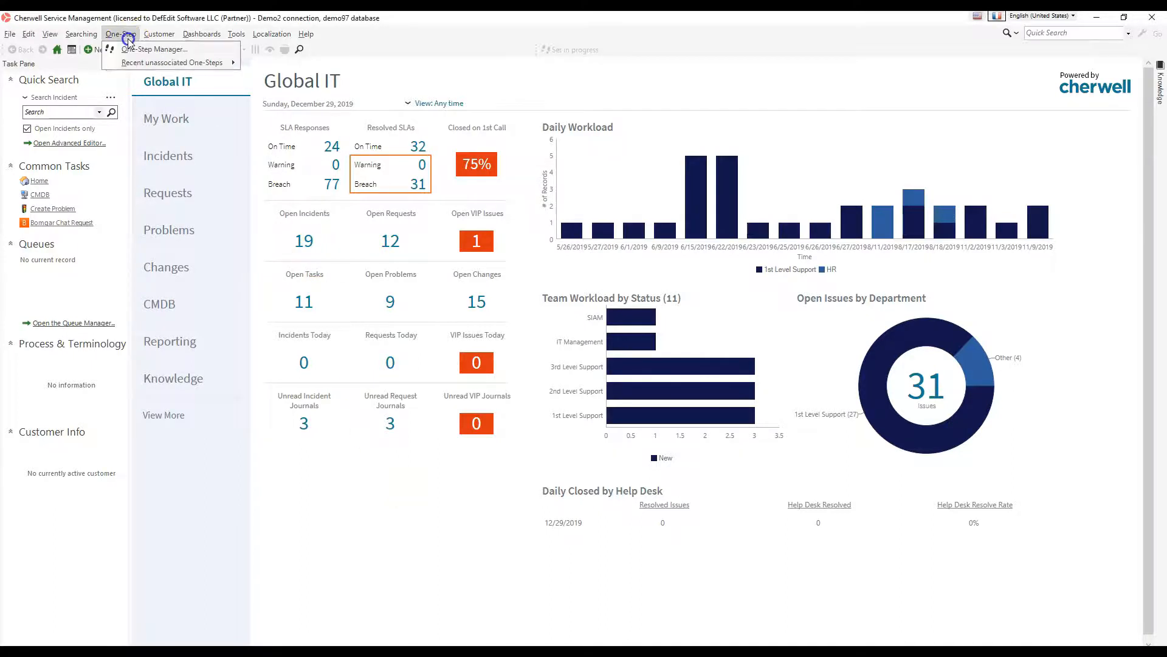
pyautogui.click(134, 51)
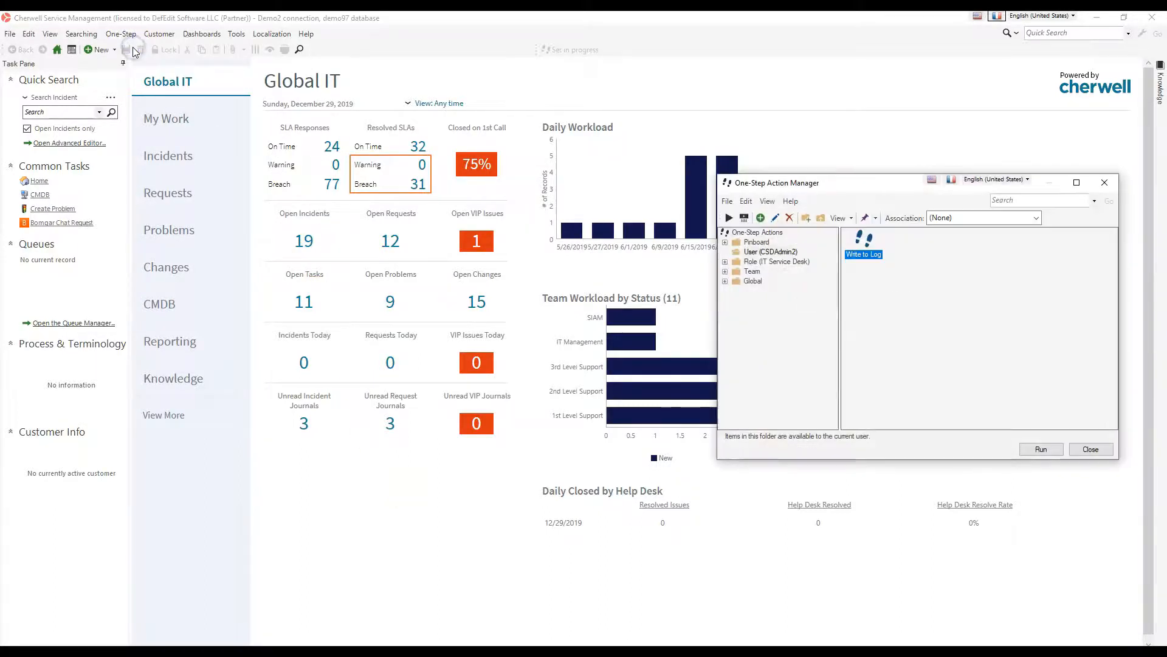
pyautogui.click(776, 218)
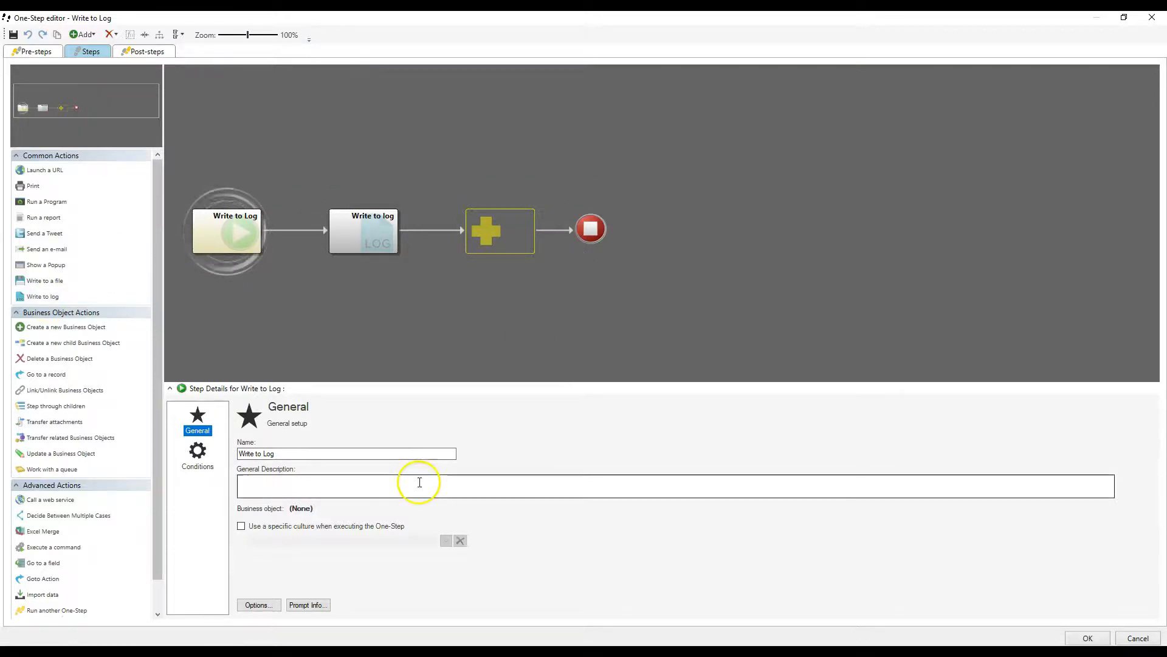
pyautogui.click(377, 218)
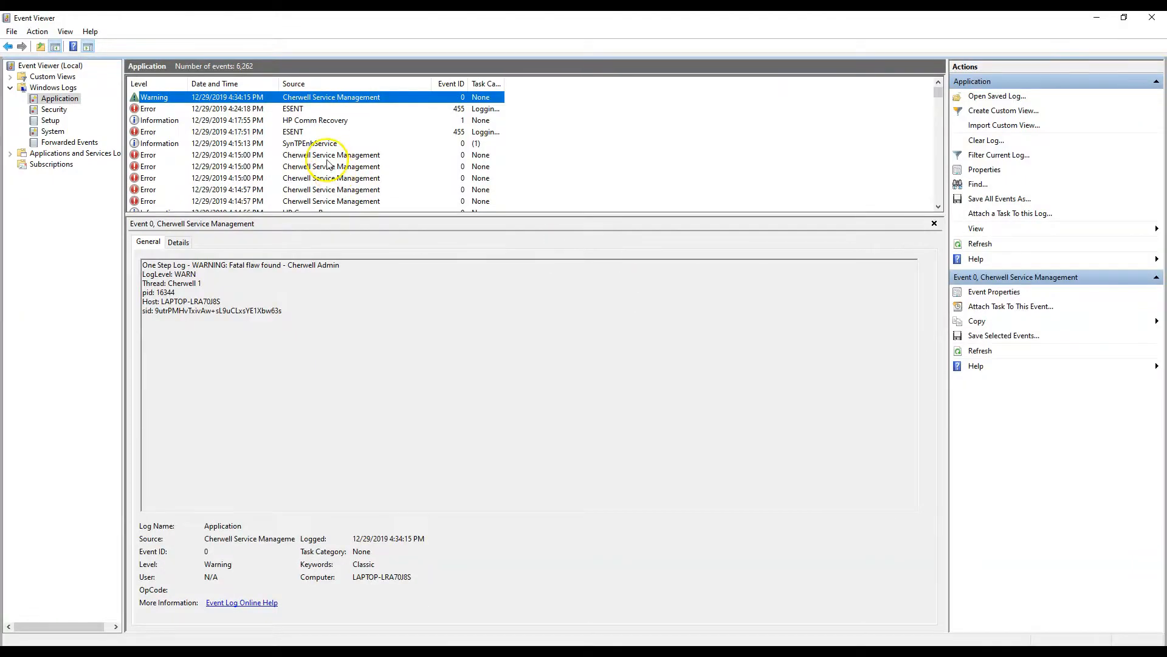
# Switch to Event Viewer, compare a 4:15:00 PM Cherwell Service Management error with the newest warning event, and return to the One-Step editor
pyautogui.click(327, 157)
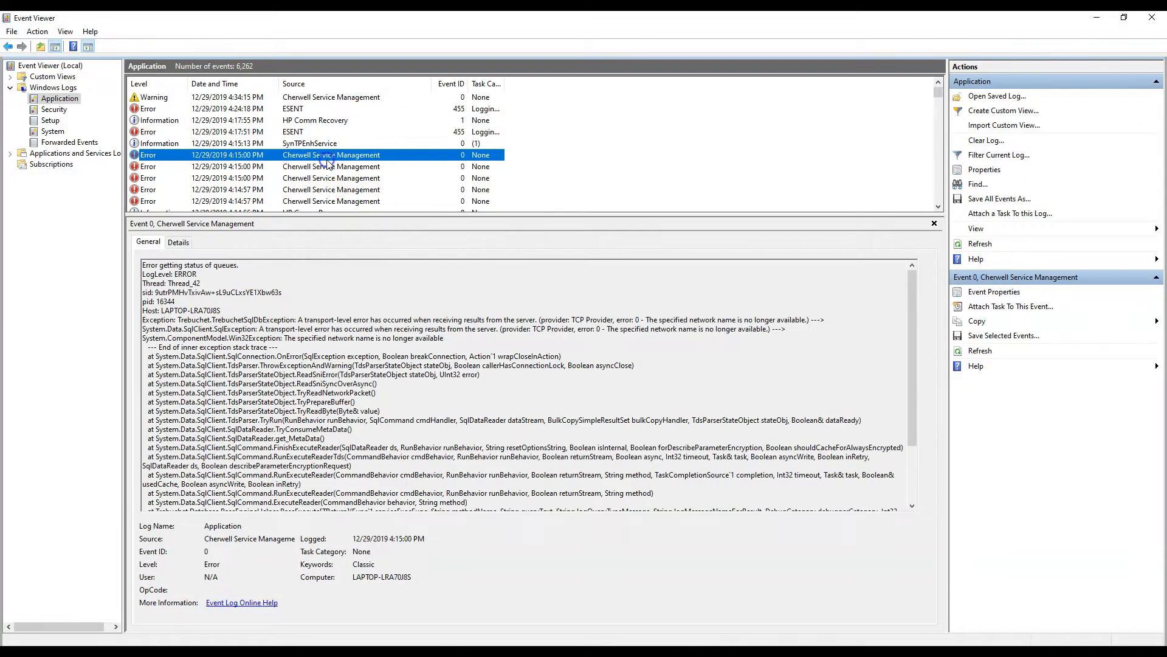
pyautogui.click(372, 99)
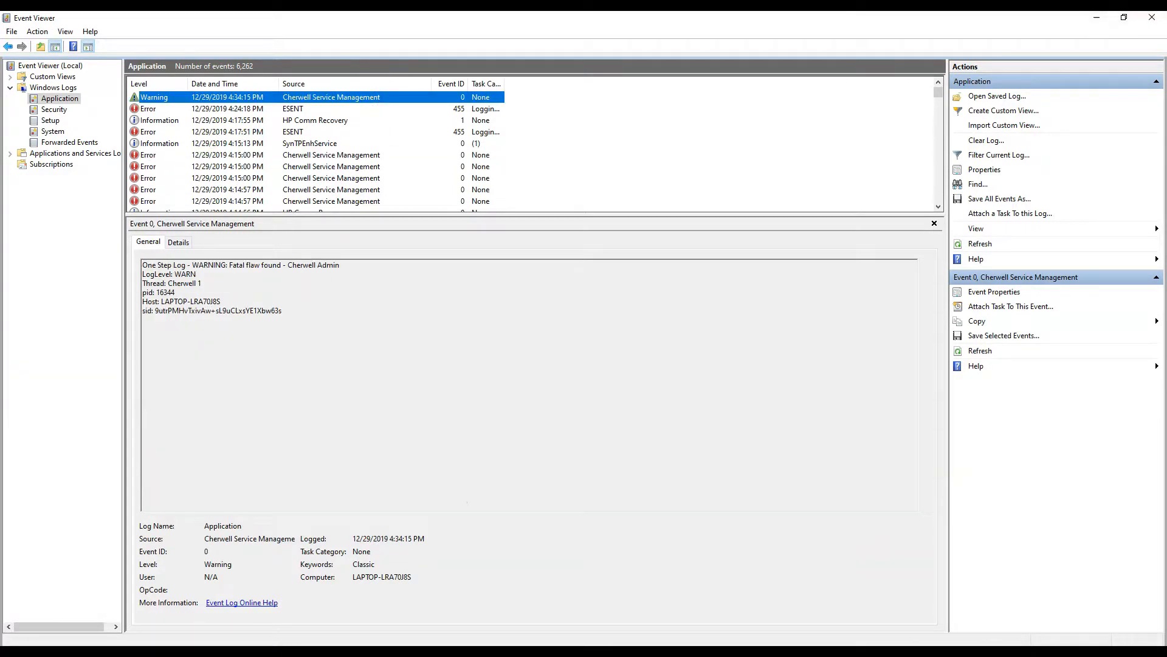
pyautogui.click(1097, 17)
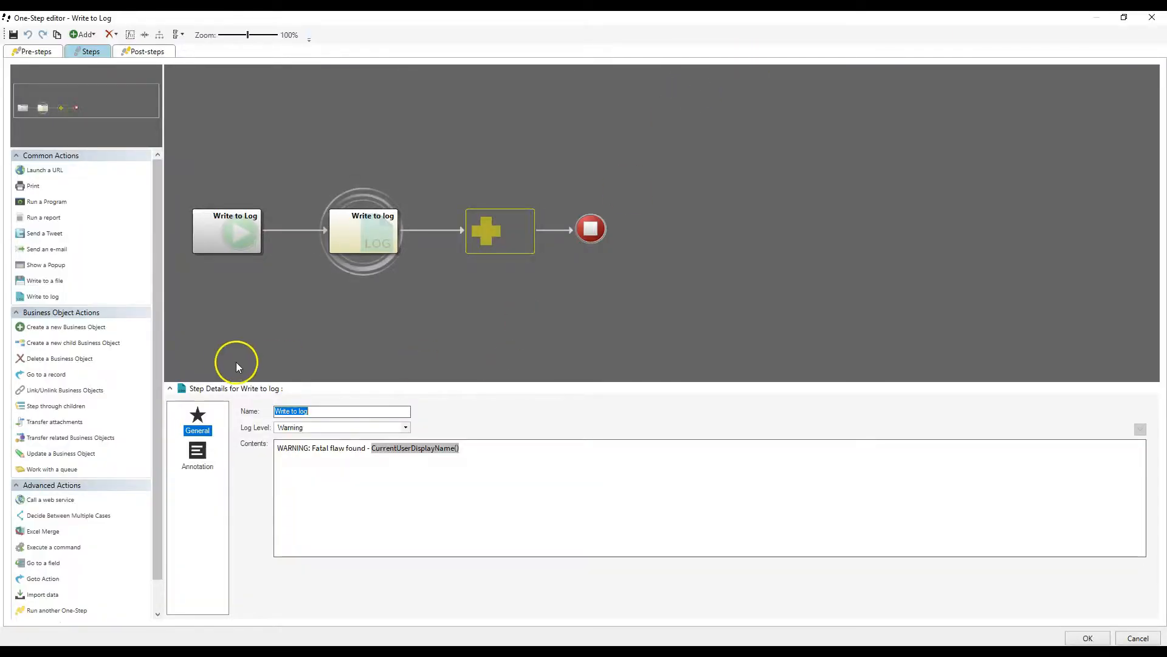
# Close the Write to Log One-Step's editor and the One-Step Action Manager
pyautogui.moveTo(65, 299); pyautogui.dragTo(127, 296)
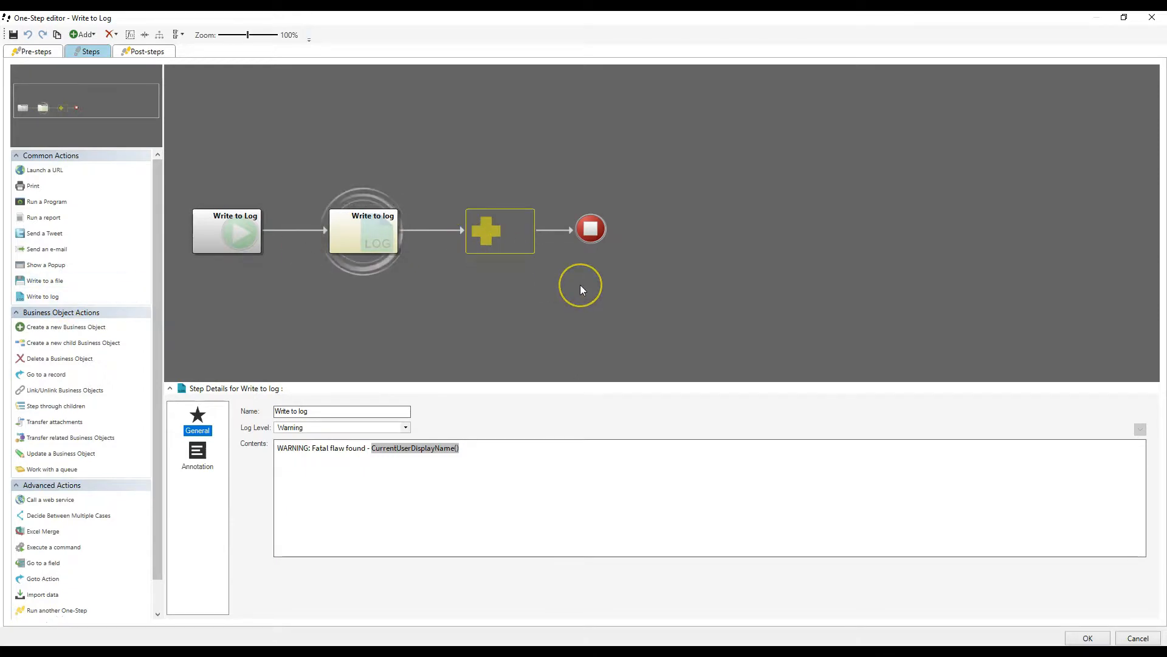
pyautogui.click(1153, 17)
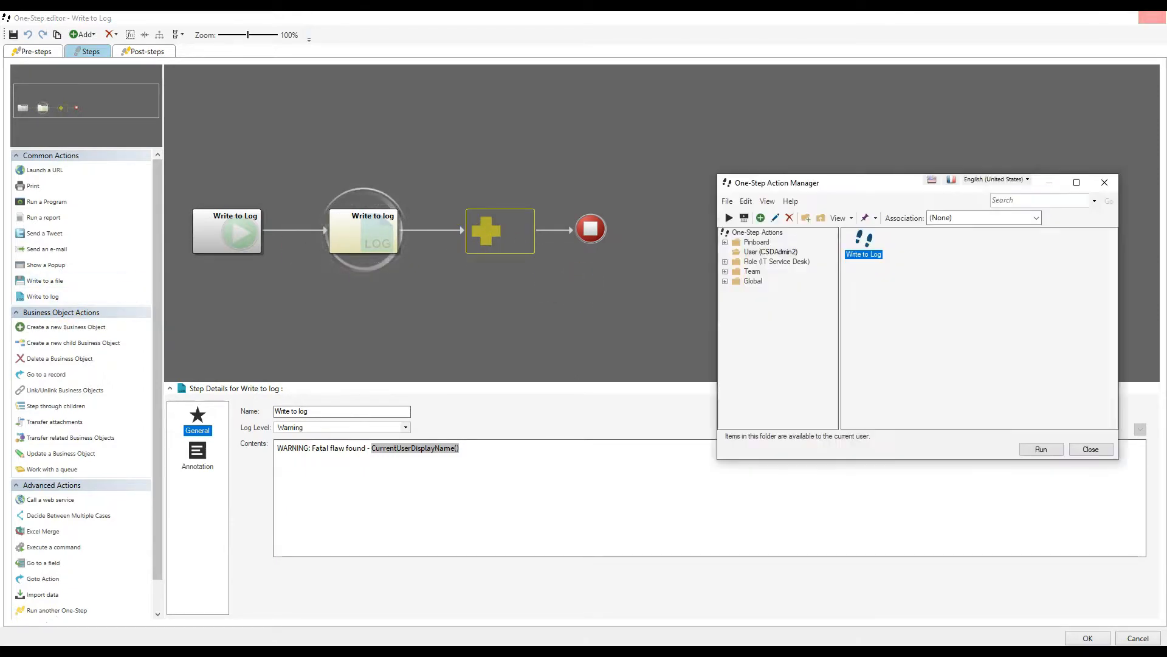
pyautogui.click(1106, 184)
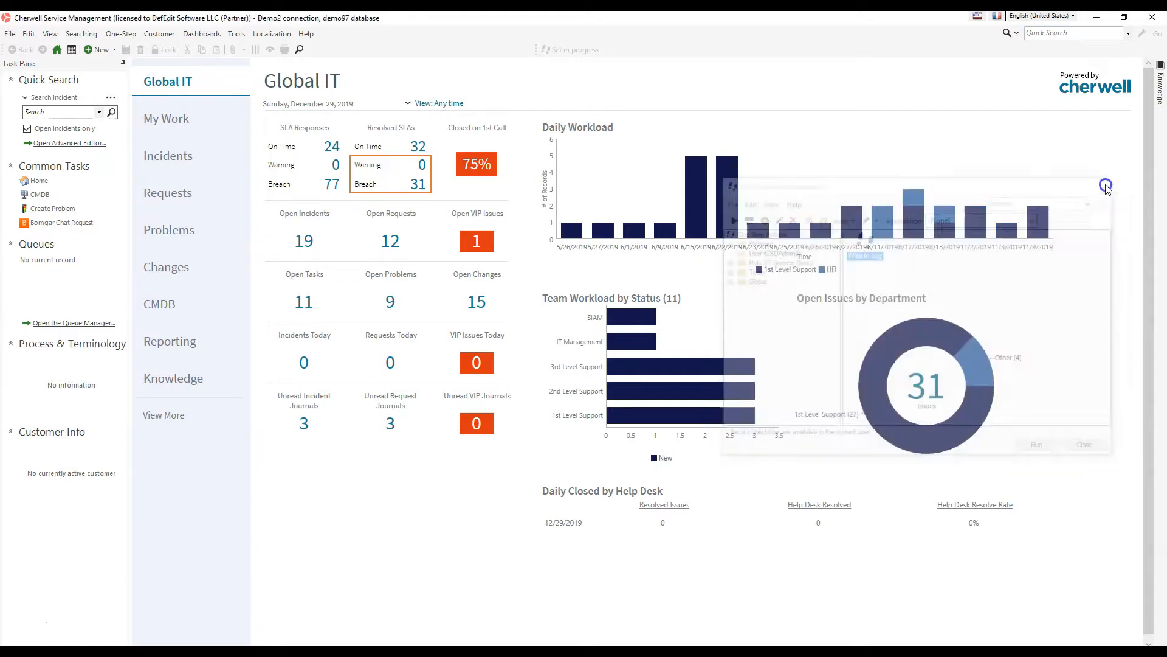
# Examine the event log's available log levels in Cherwell's logging options, and dismiss the logging and general options without saving
pyautogui.click(237, 34)
pyautogui.click(300, 178)
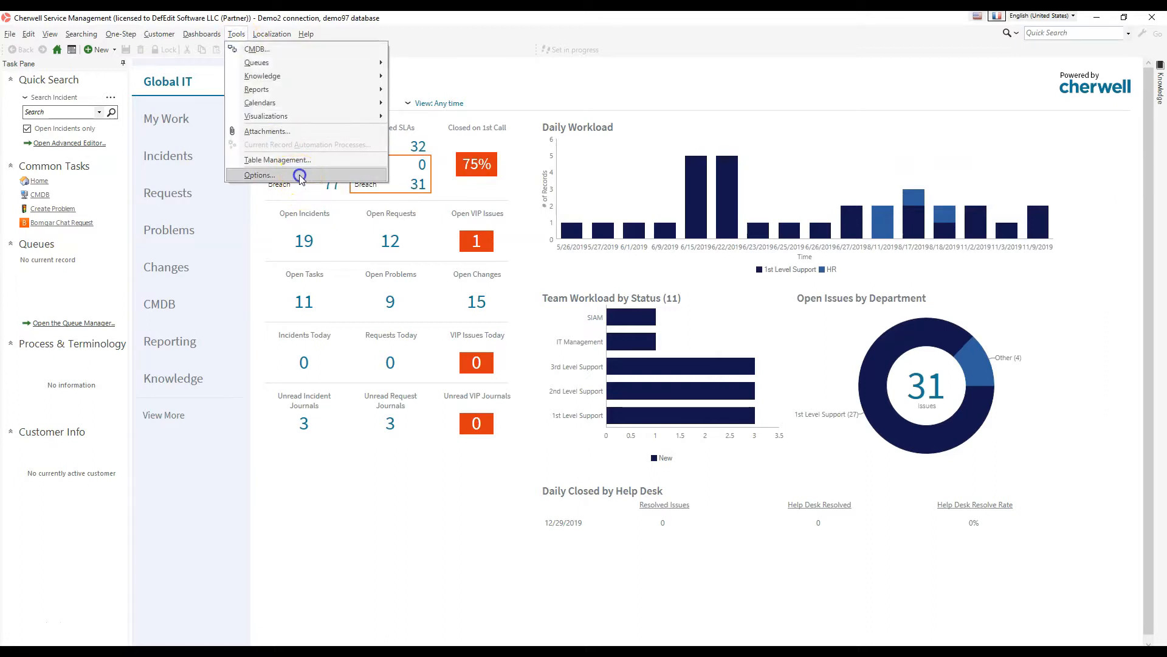
pyautogui.click(546, 363)
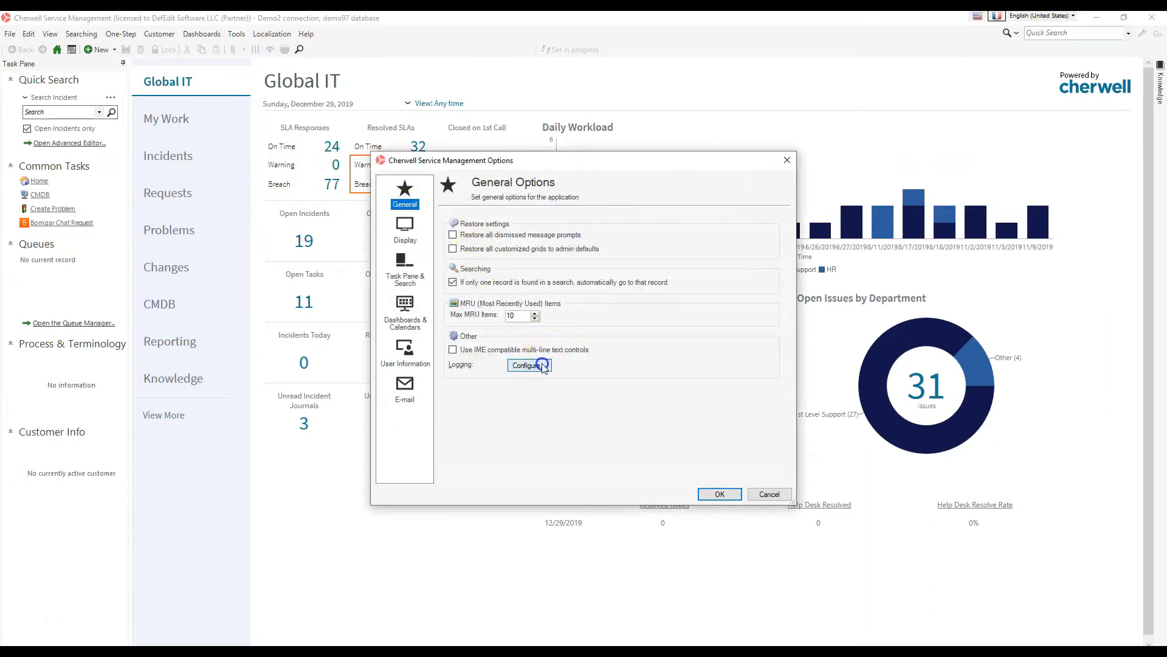
pyautogui.click(549, 262)
pyautogui.click(553, 287)
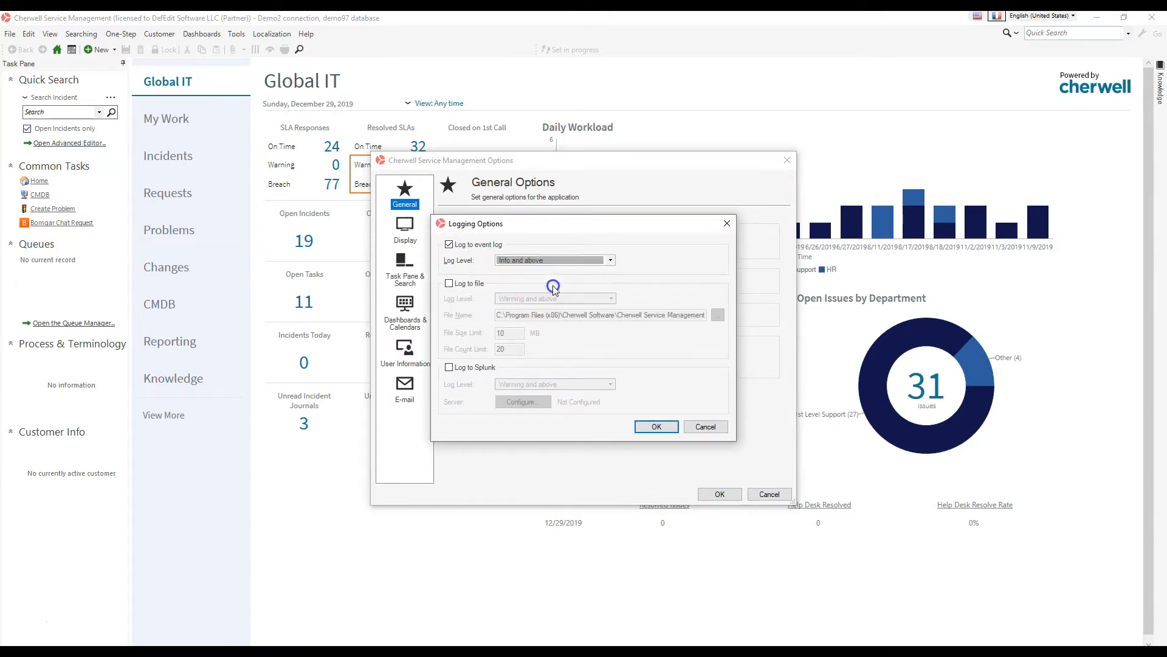
pyautogui.click(606, 263)
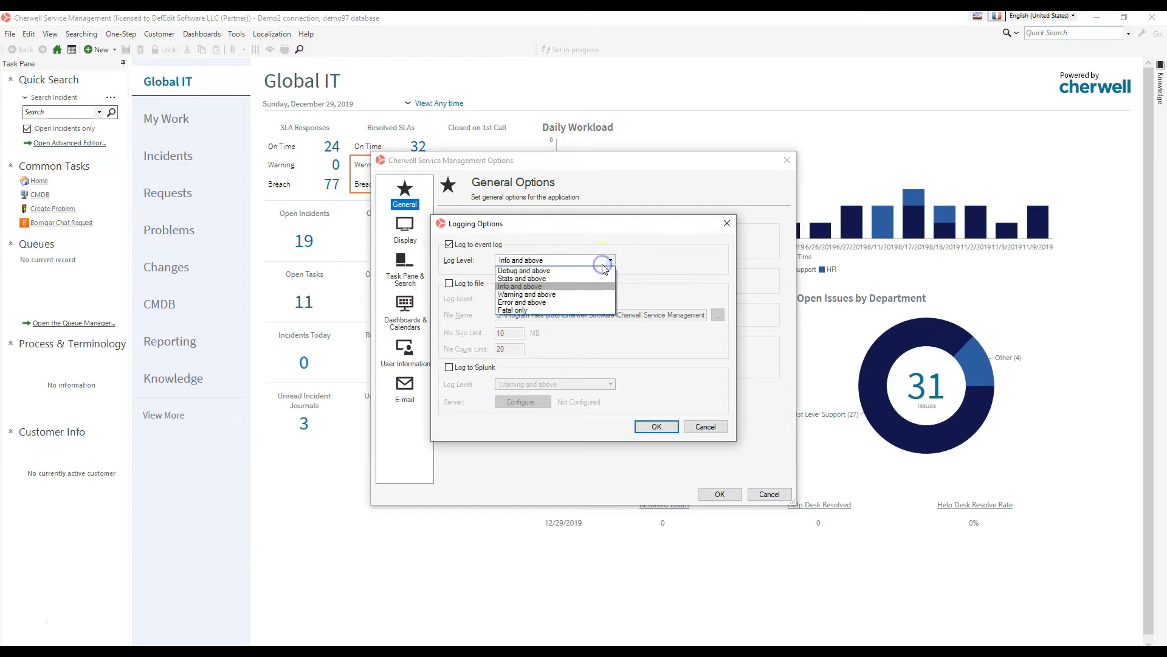
pyautogui.click(718, 429)
pyautogui.click(718, 428)
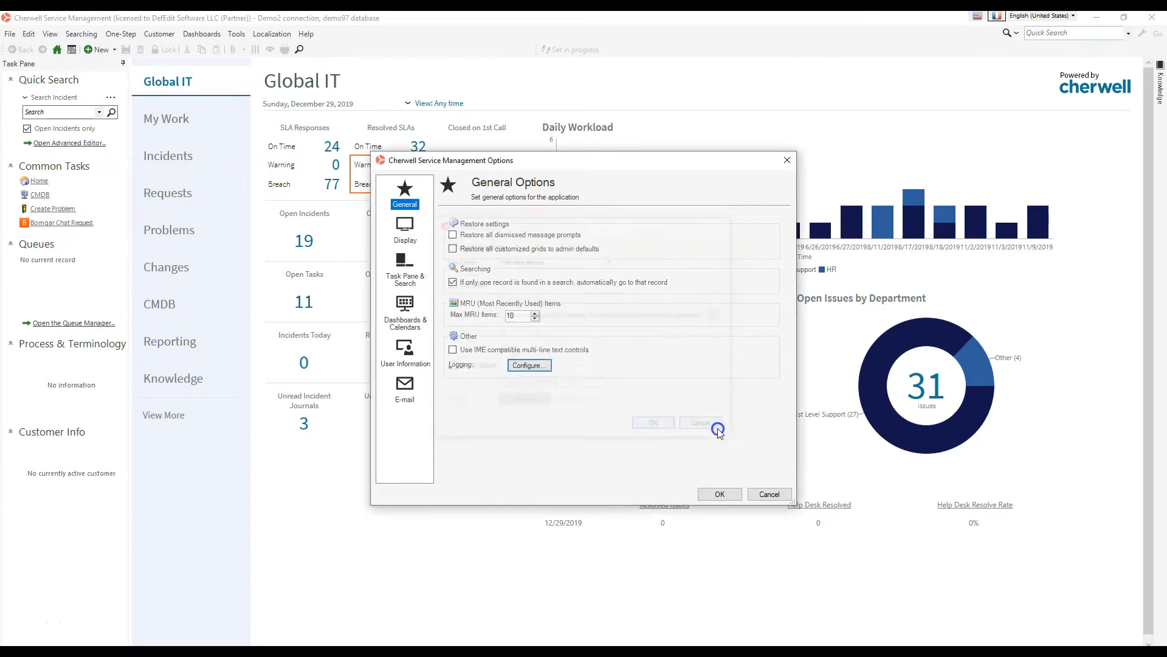
pyautogui.click(758, 492)
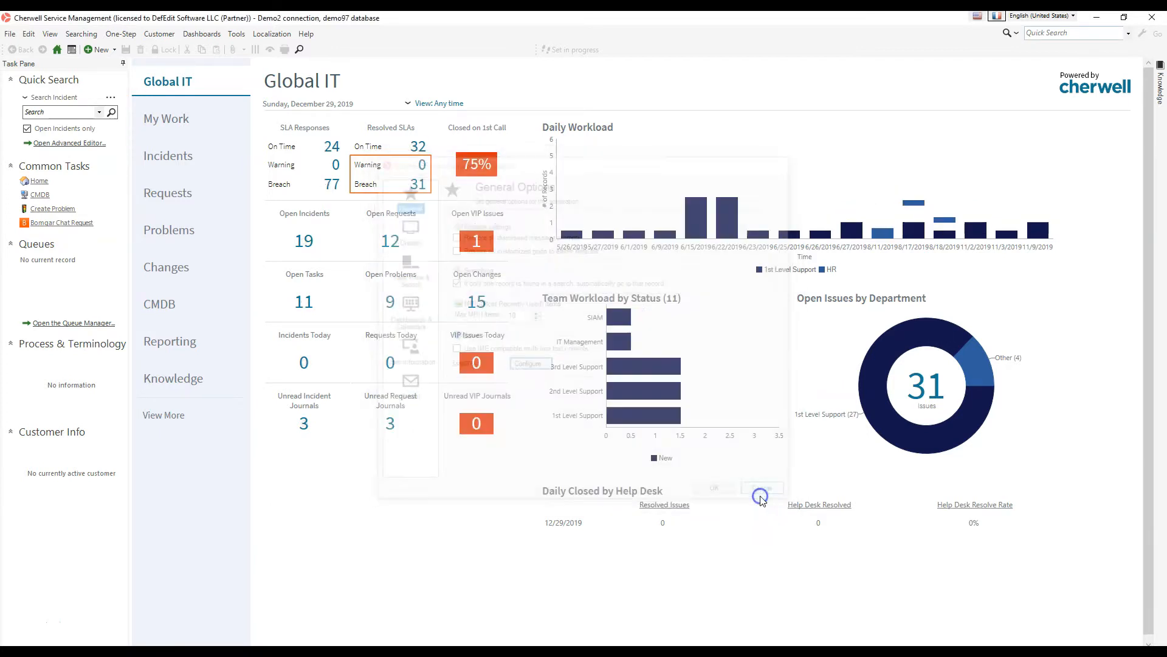